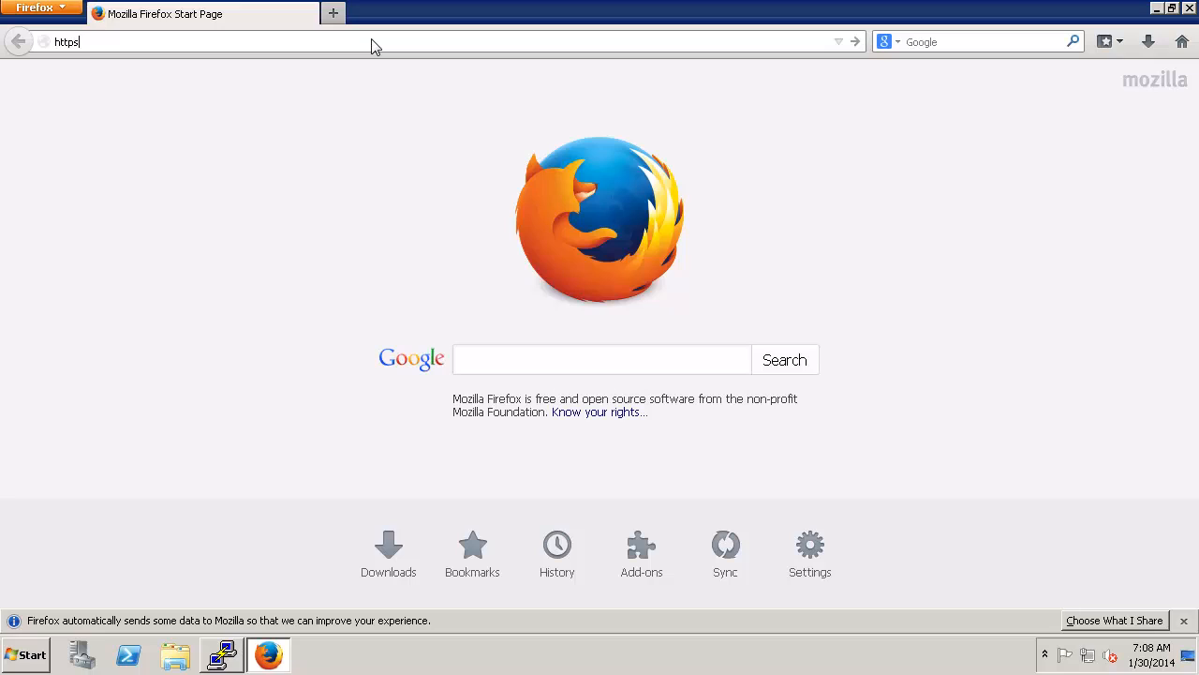
type("://g")
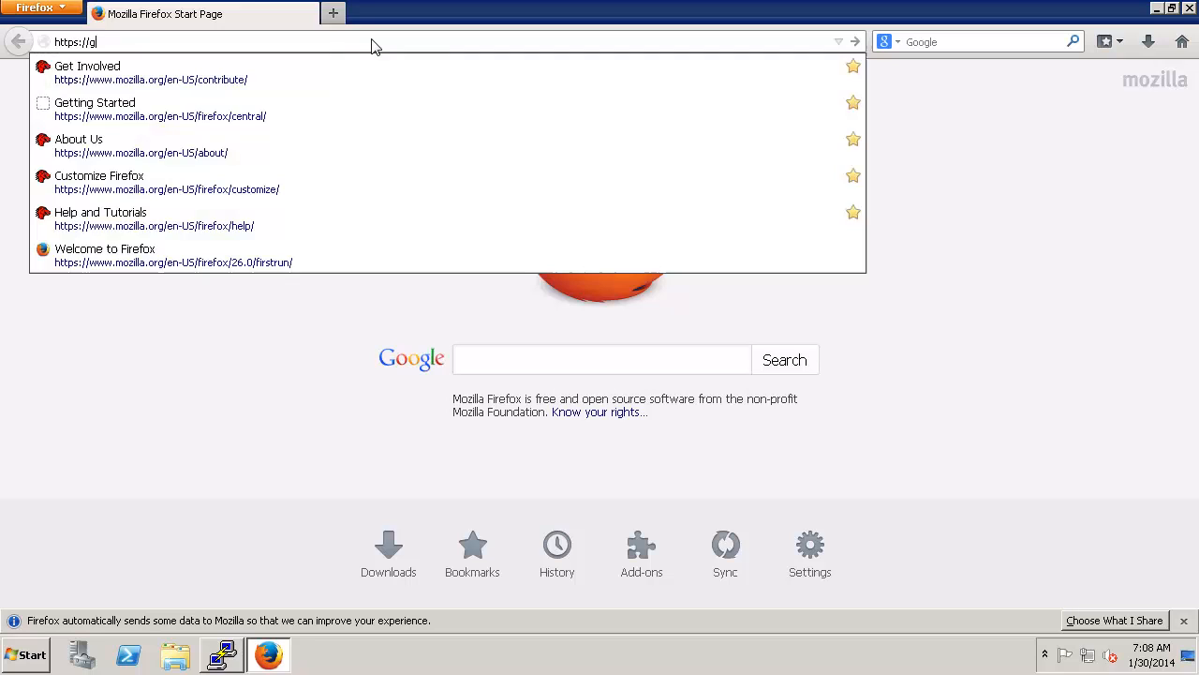
type("renoble:8443")
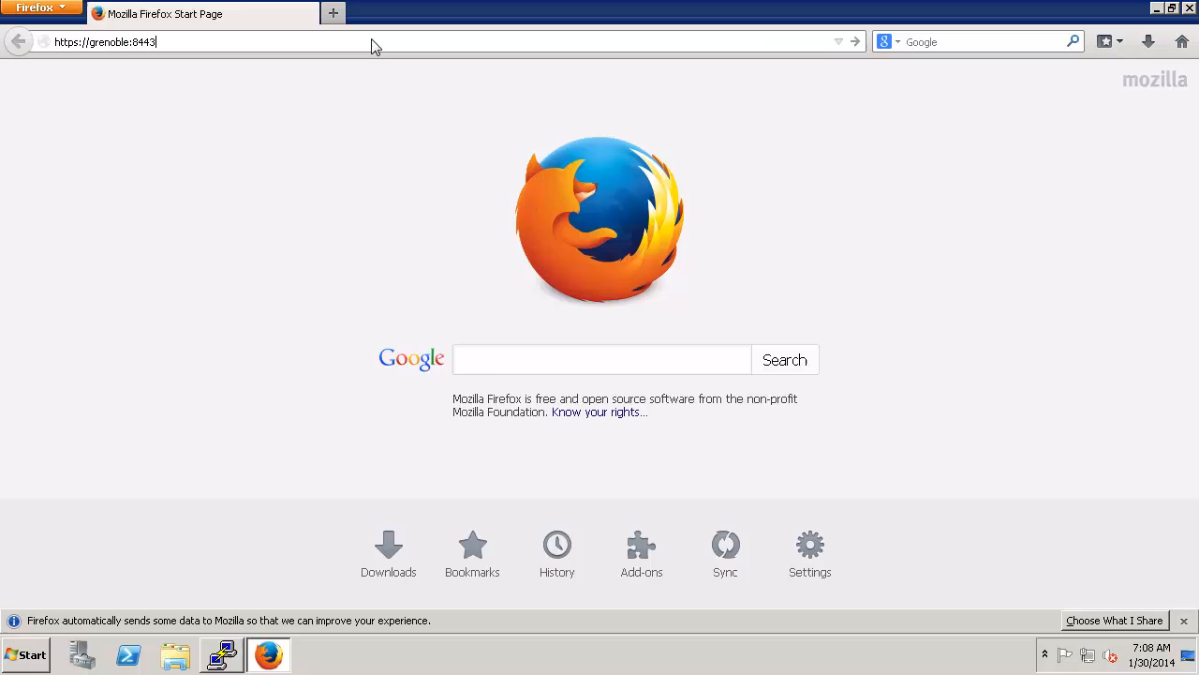
key("Return")
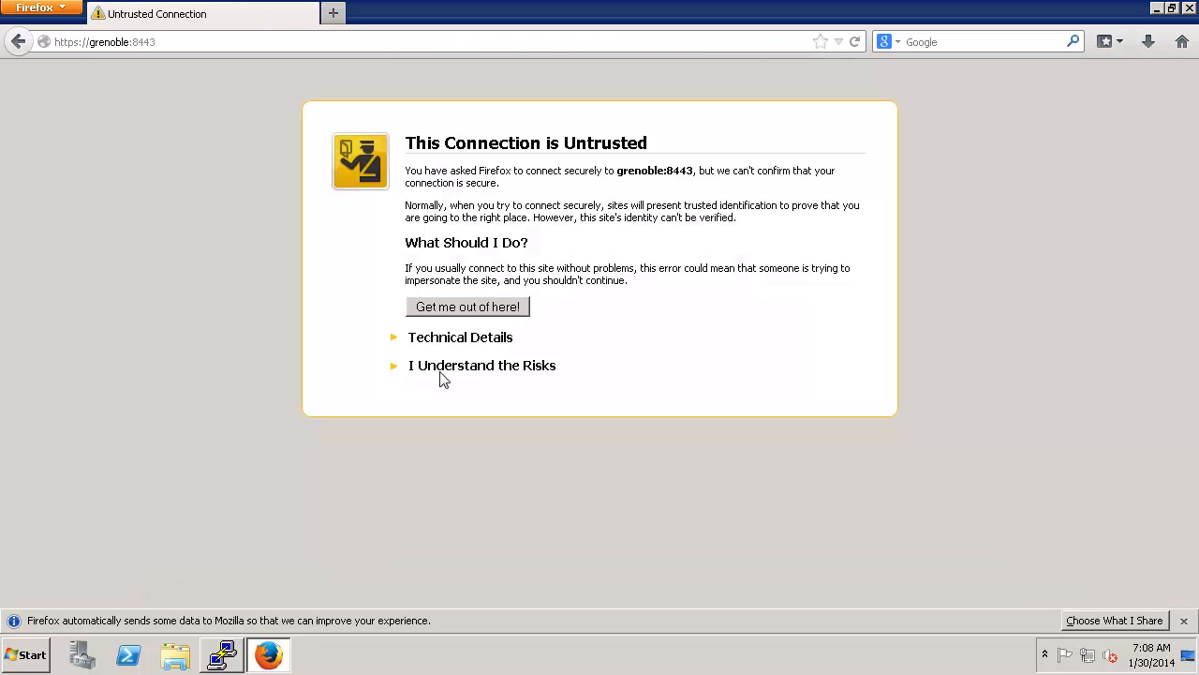
left_click(441, 367)
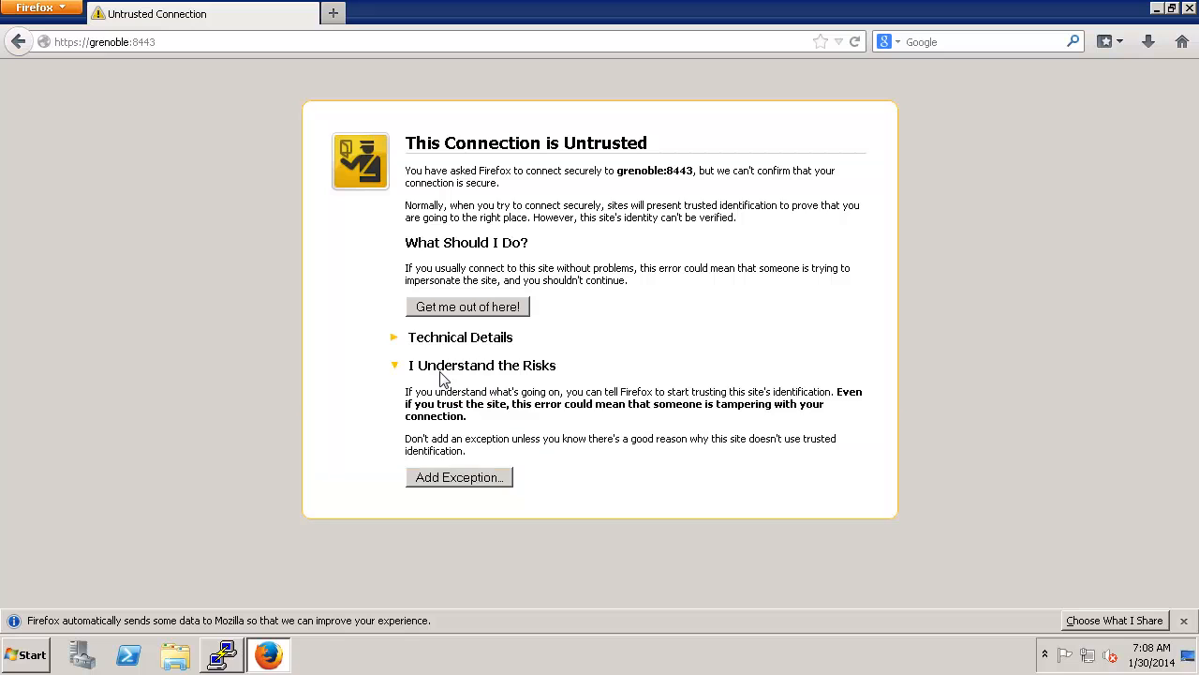
left_click(469, 477)
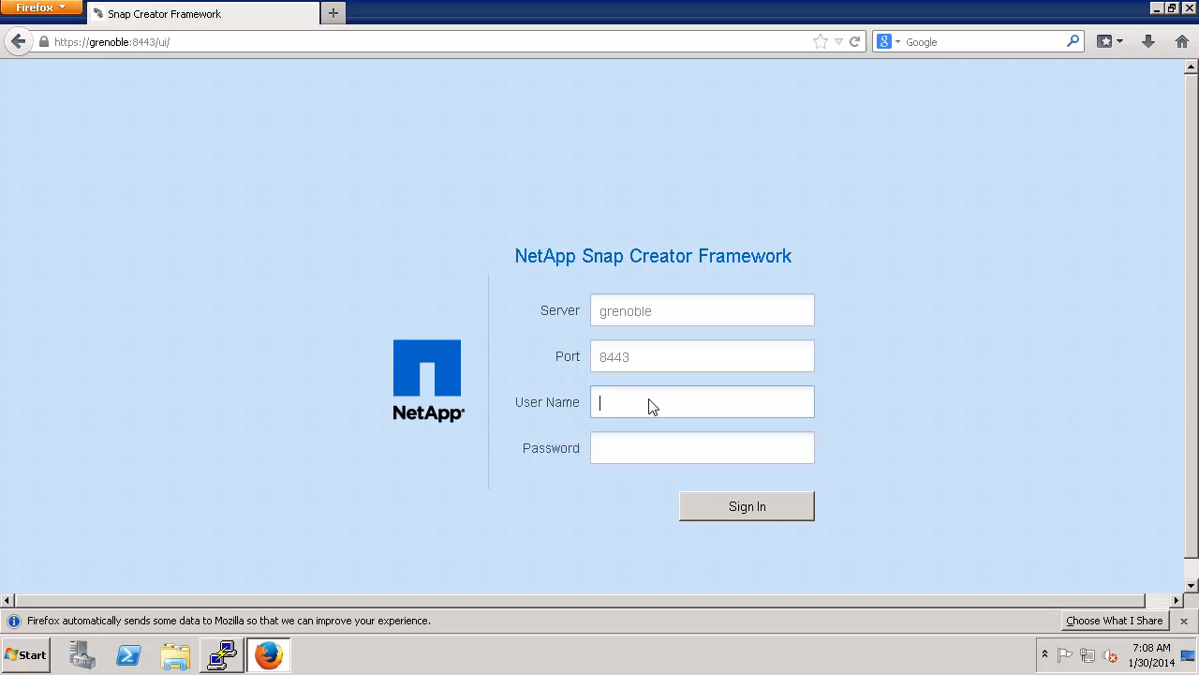
Step: Sign in with the administrator user name and password and dismiss the welcome message
type("admin")
key("Tab")
type("netapp")
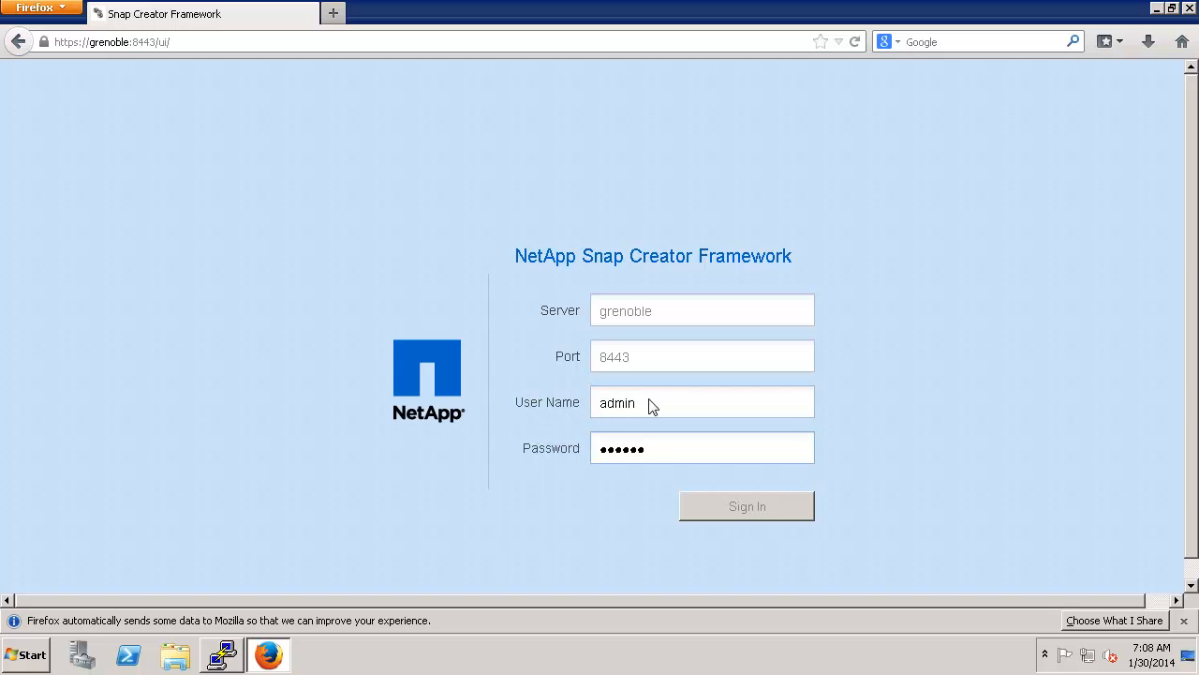
key("Return")
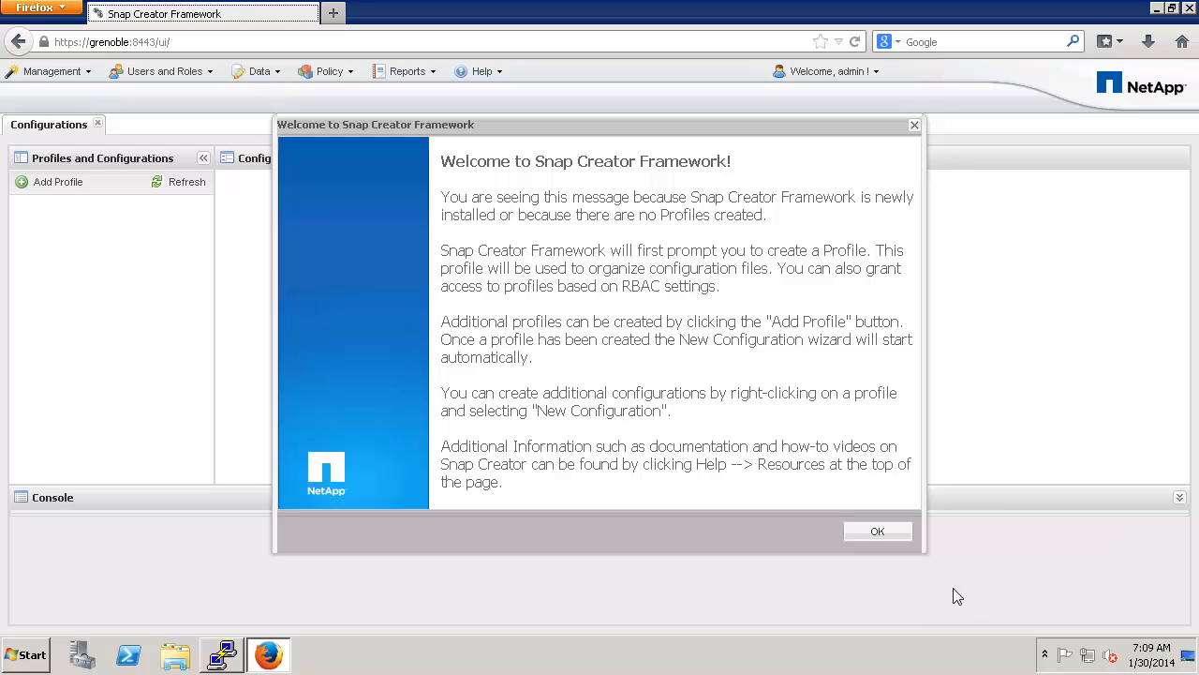
left_click(877, 532)
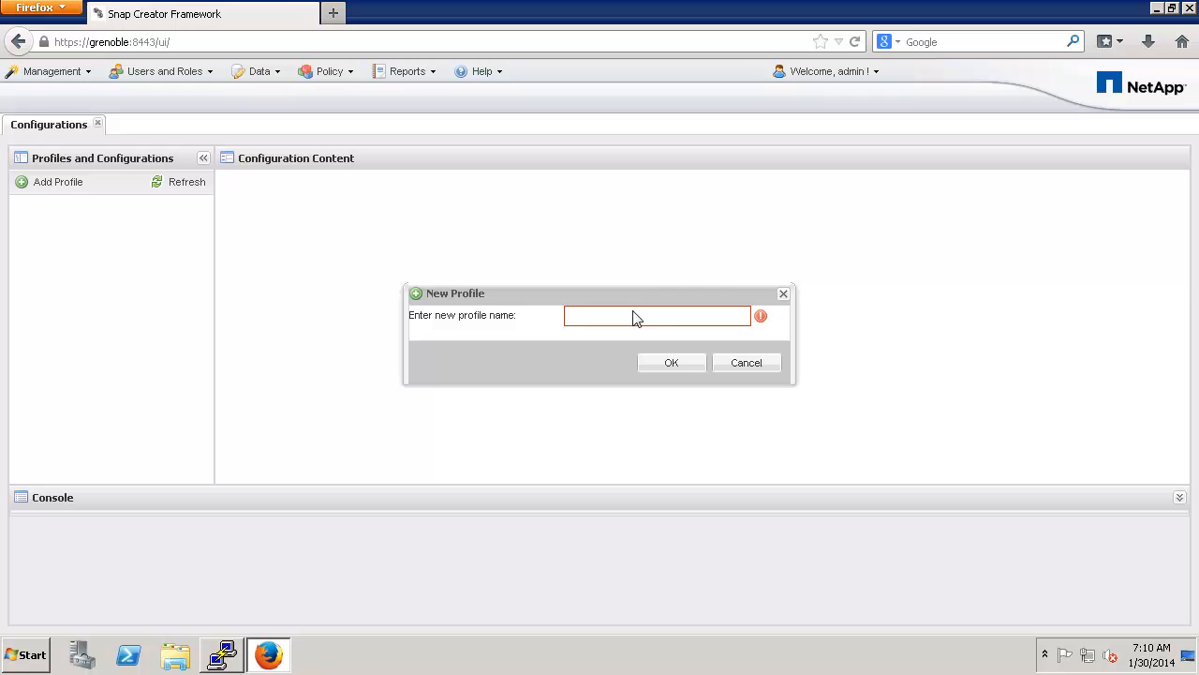
Step: Create the Demo profile and enter Demo01 as the wizard's configuration name
type("Demo")
left_click(658, 366)
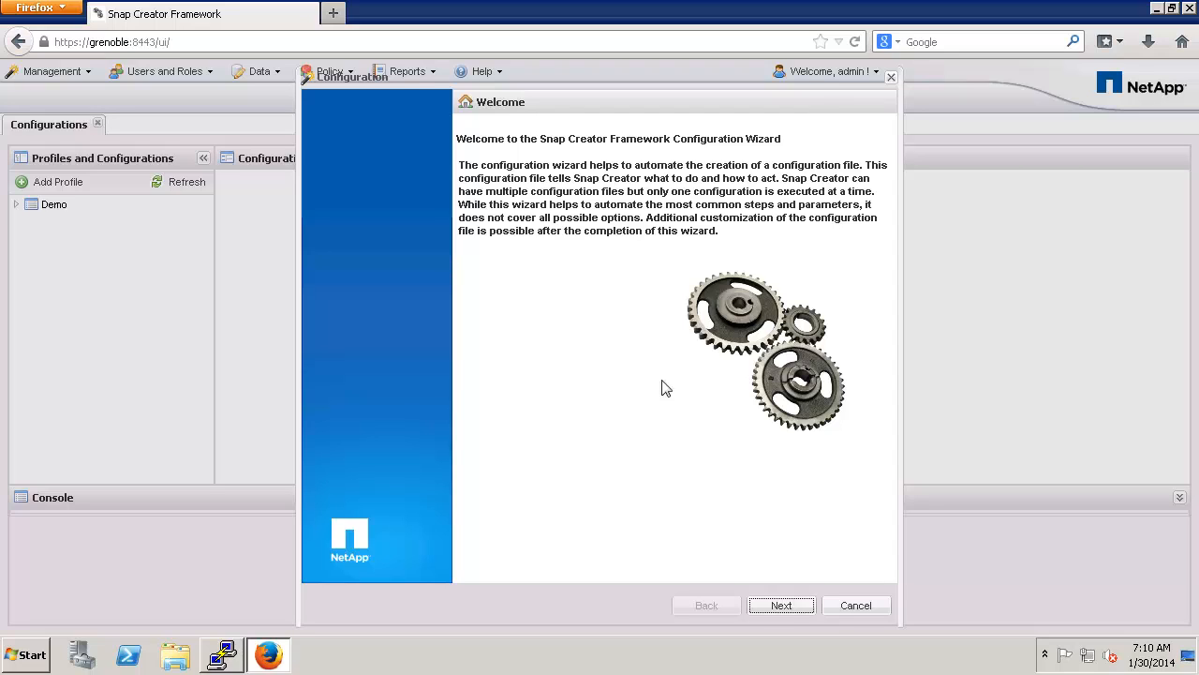
left_click(780, 604)
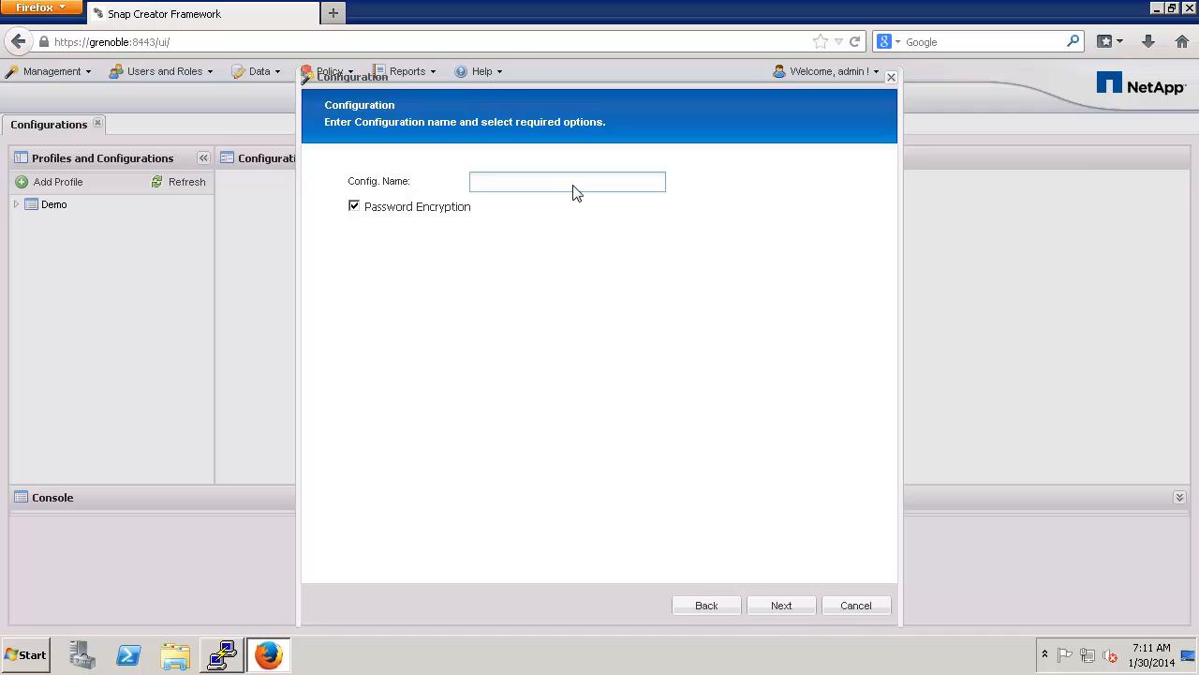
type("Demo01")
Step: Review the Application, Virtualization and Community plug-in lists, then choose plug-in type None
left_click(773, 605)
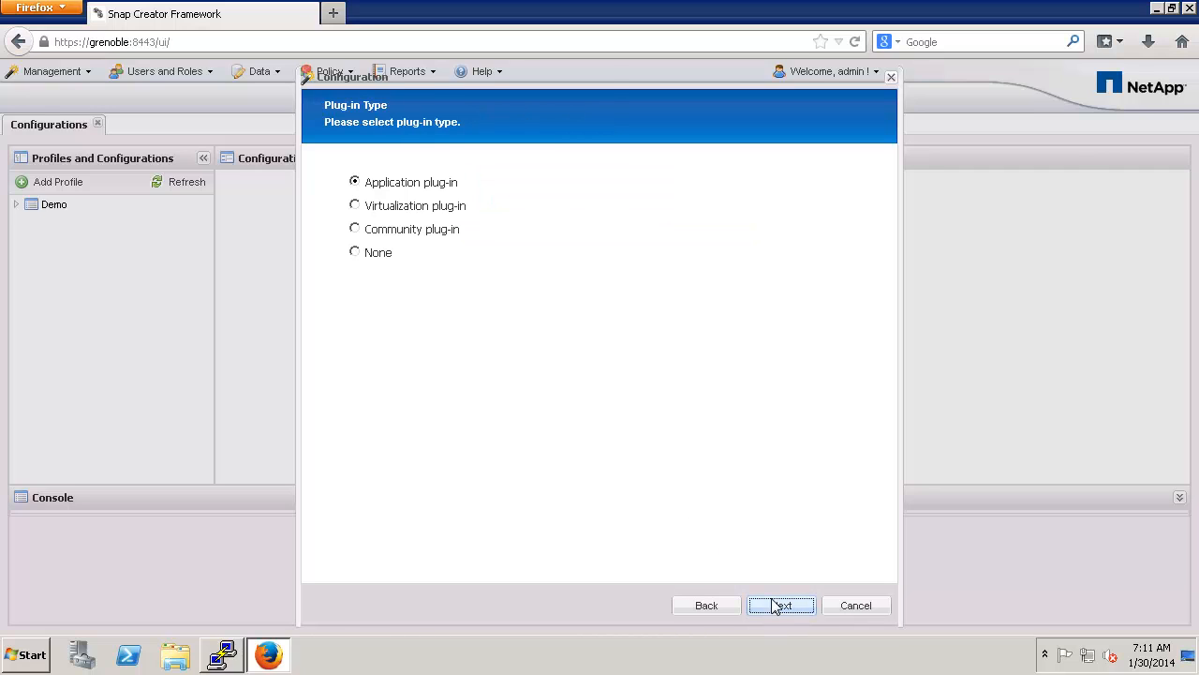
left_click(778, 605)
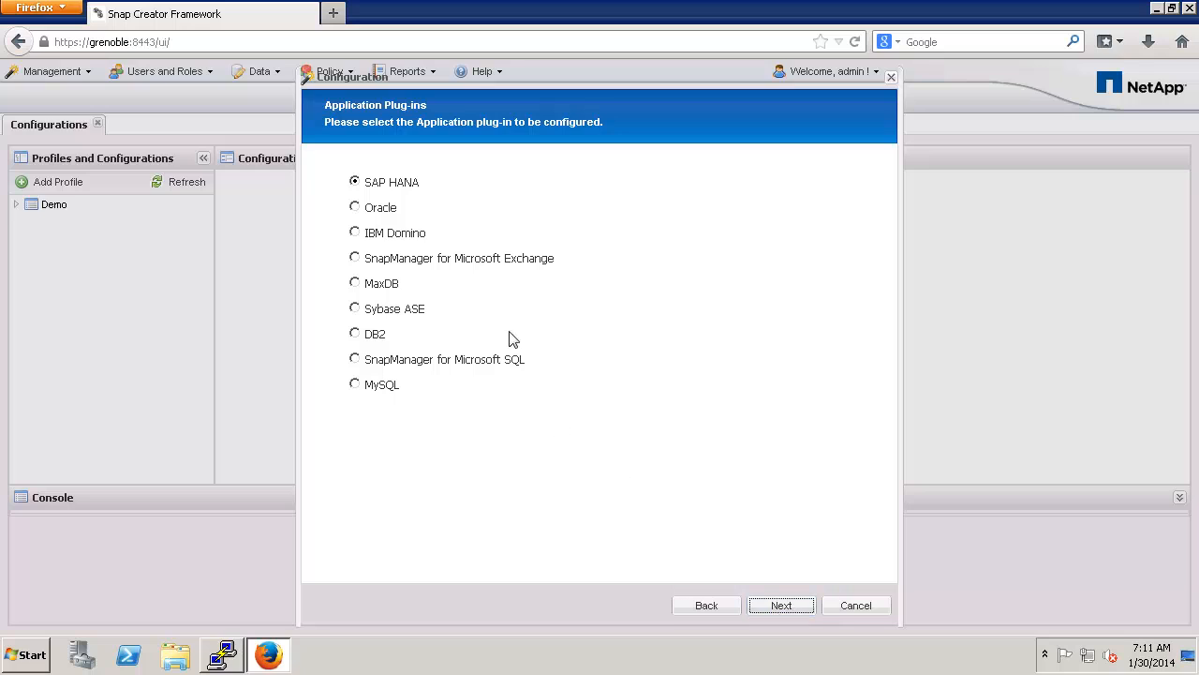
left_click(704, 606)
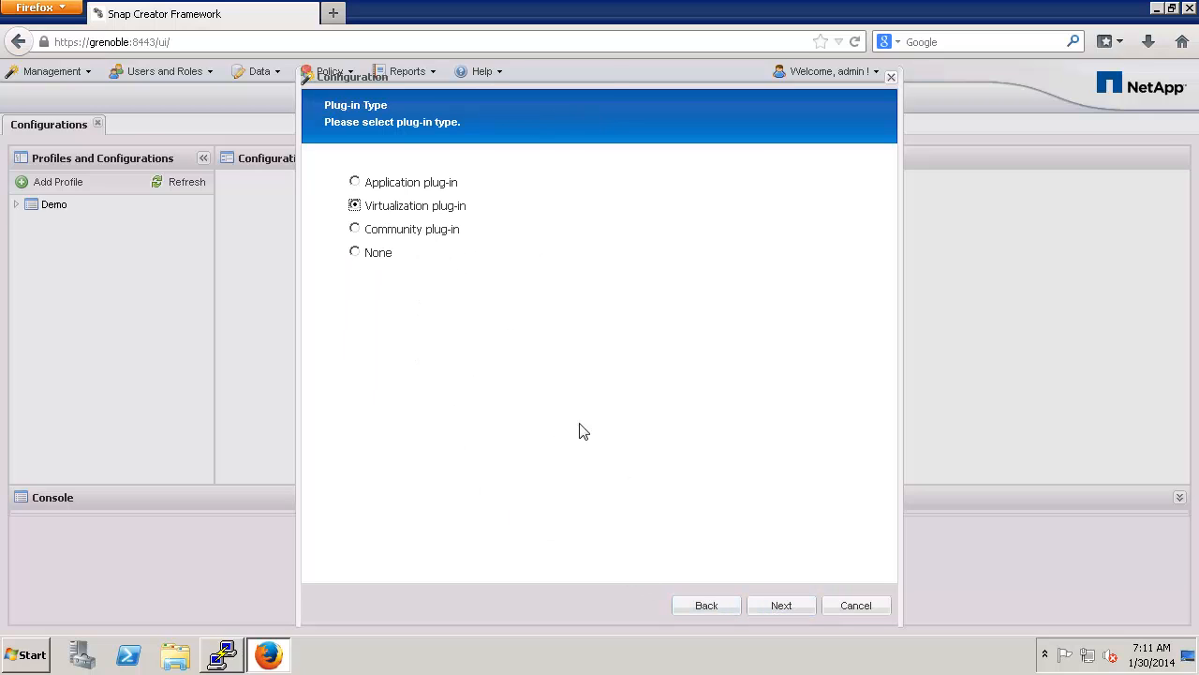
left_click(762, 605)
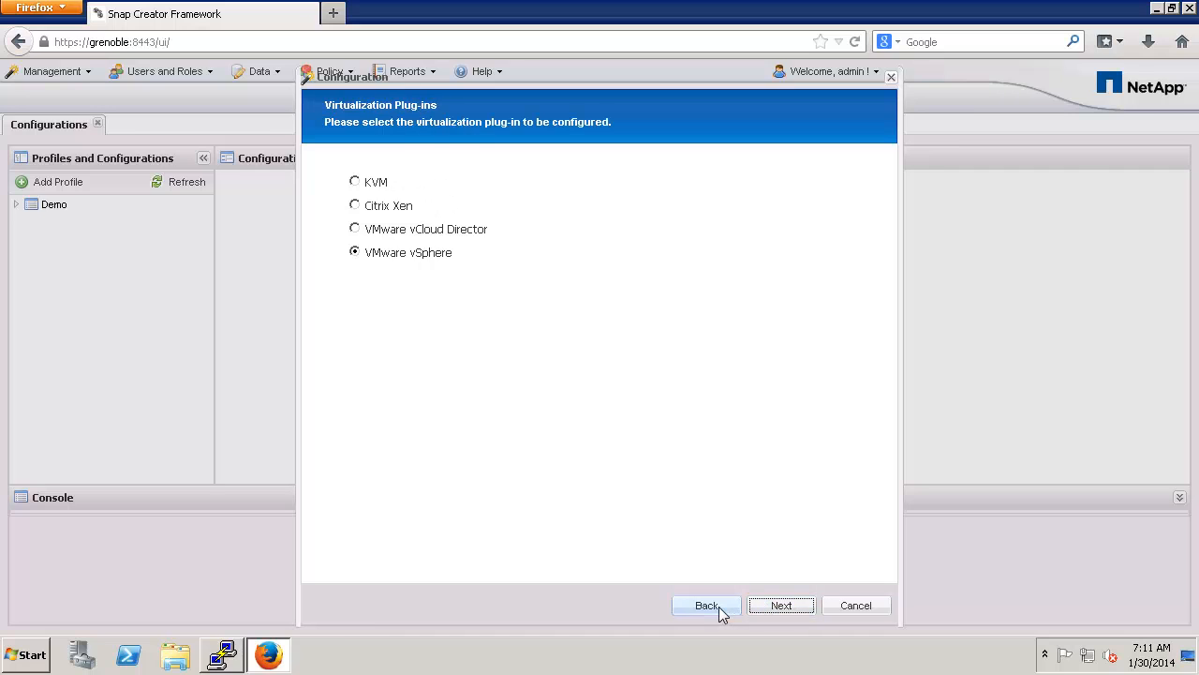
left_click(719, 606)
left_click(417, 230)
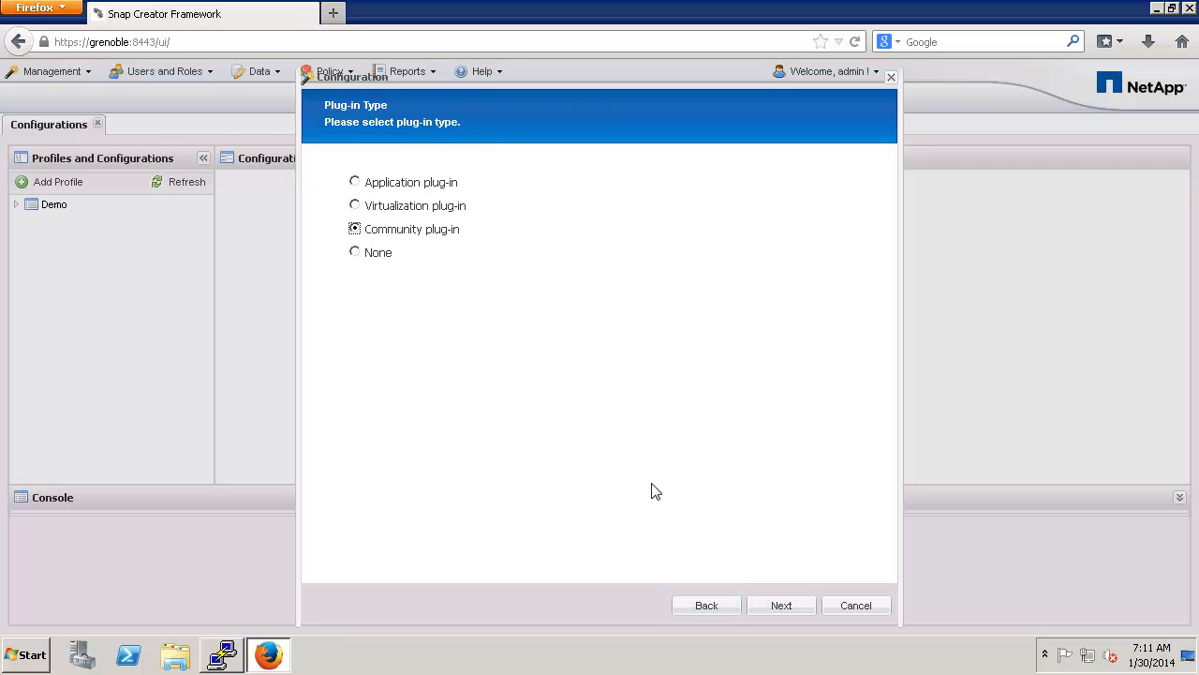
left_click(775, 607)
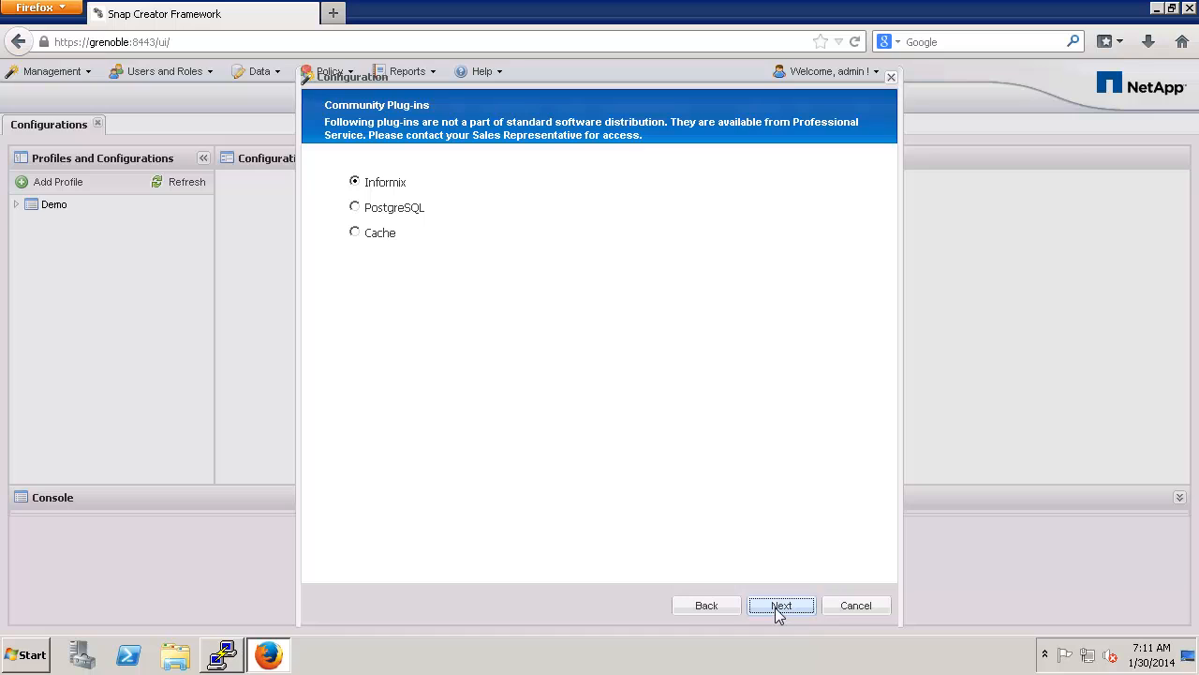
left_click(707, 610)
left_click(373, 257)
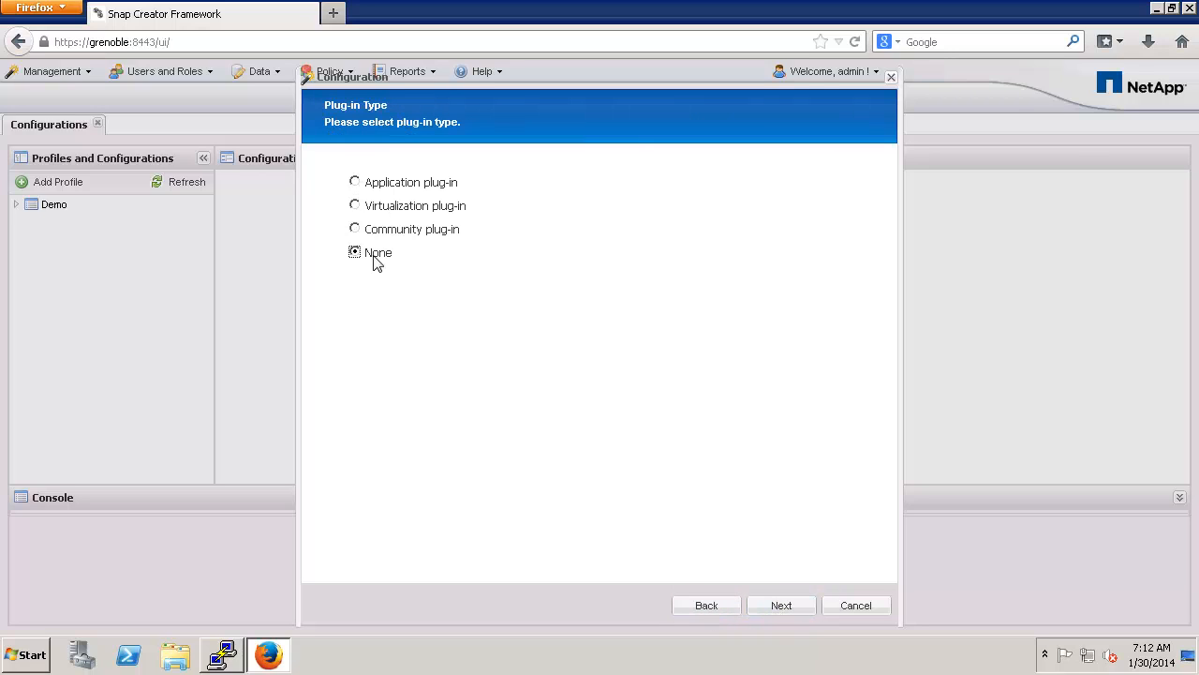
left_click(775, 606)
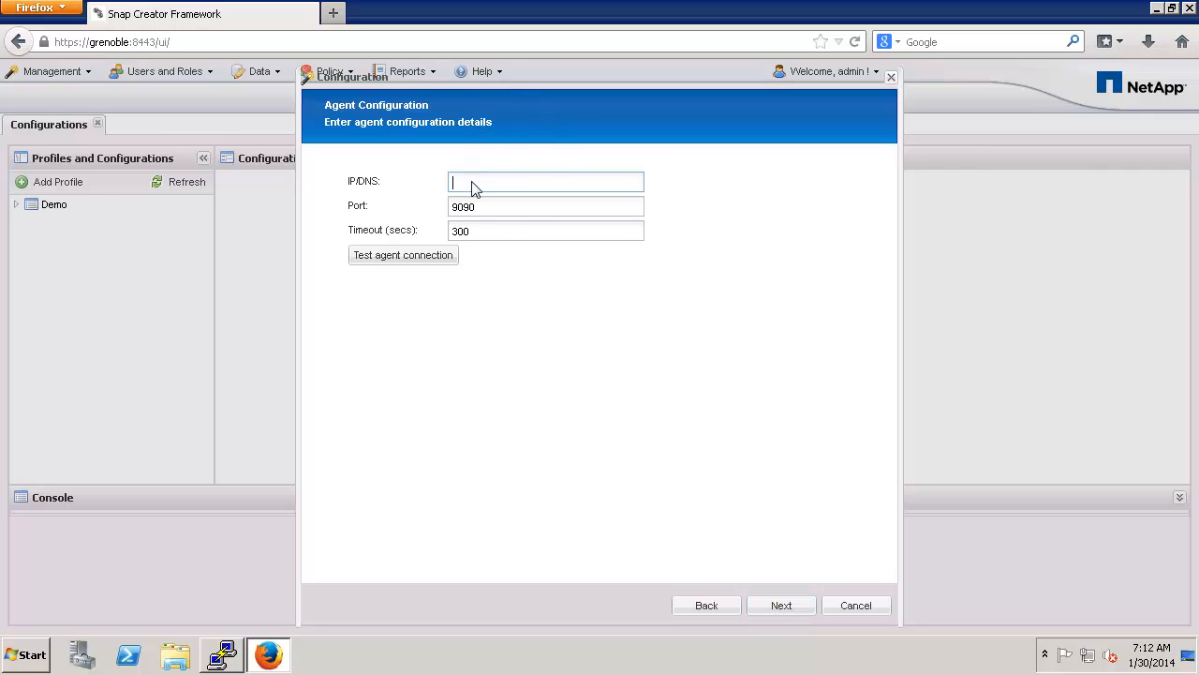
Step: Enter grenoble as the agent host and confirm the agent on port 9090 is running
type("grenoble")
left_click(483, 211)
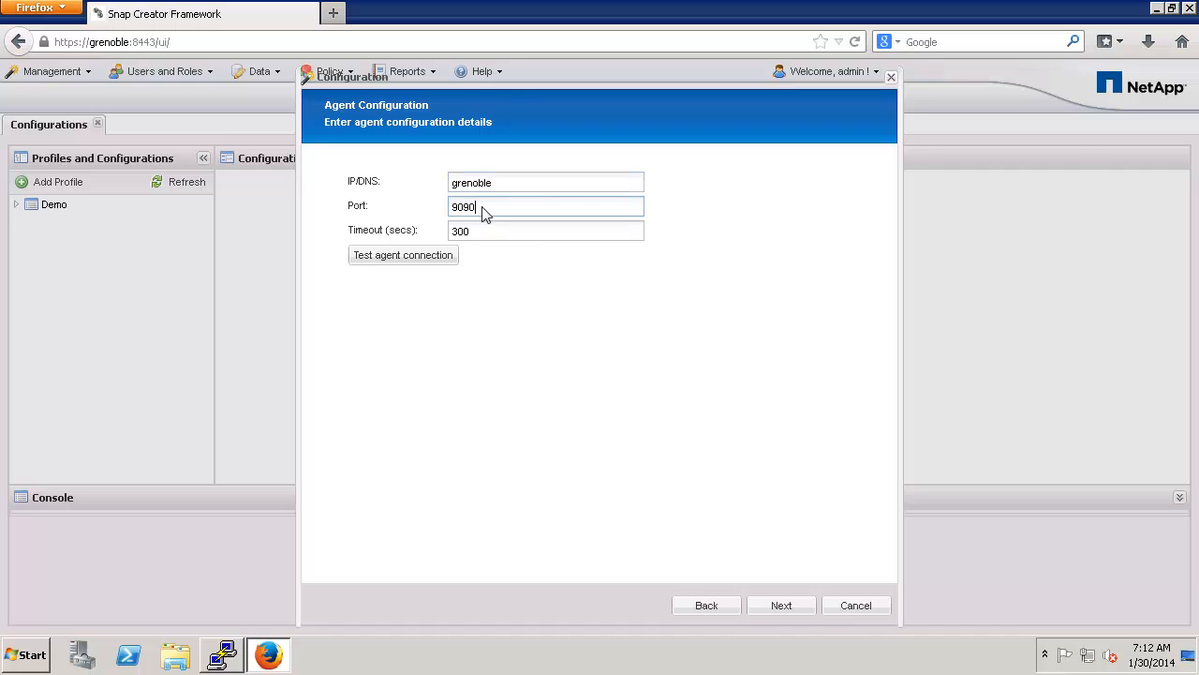
left_click(438, 259)
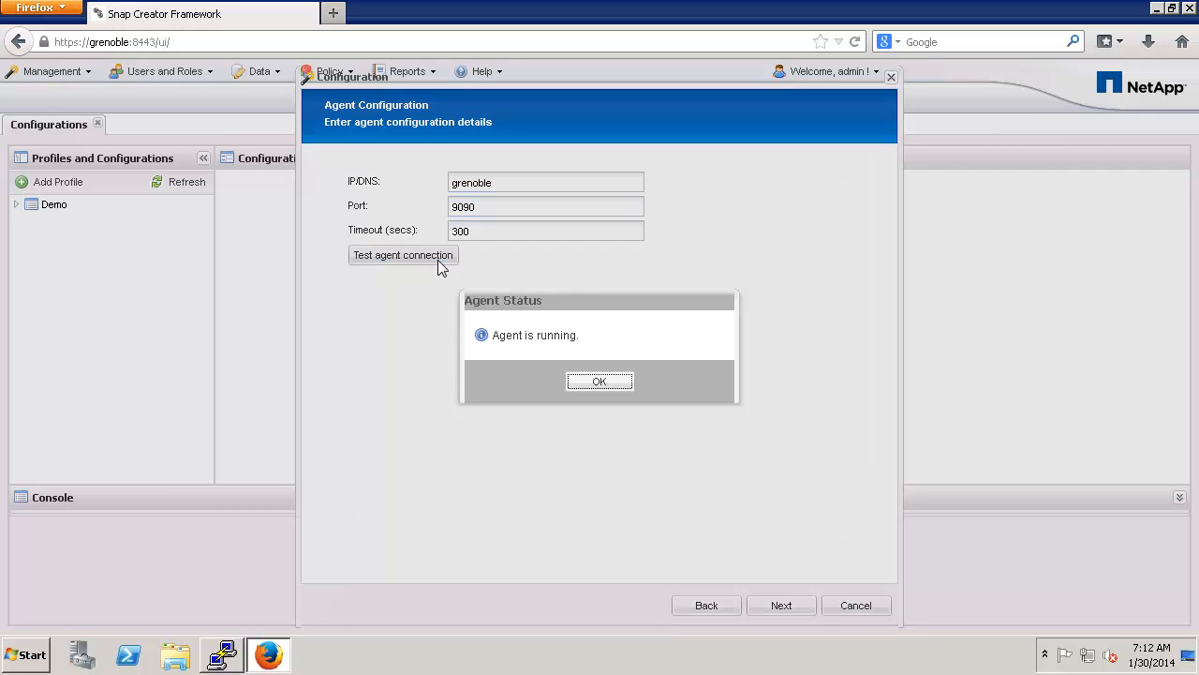
left_click(592, 385)
left_click(789, 602)
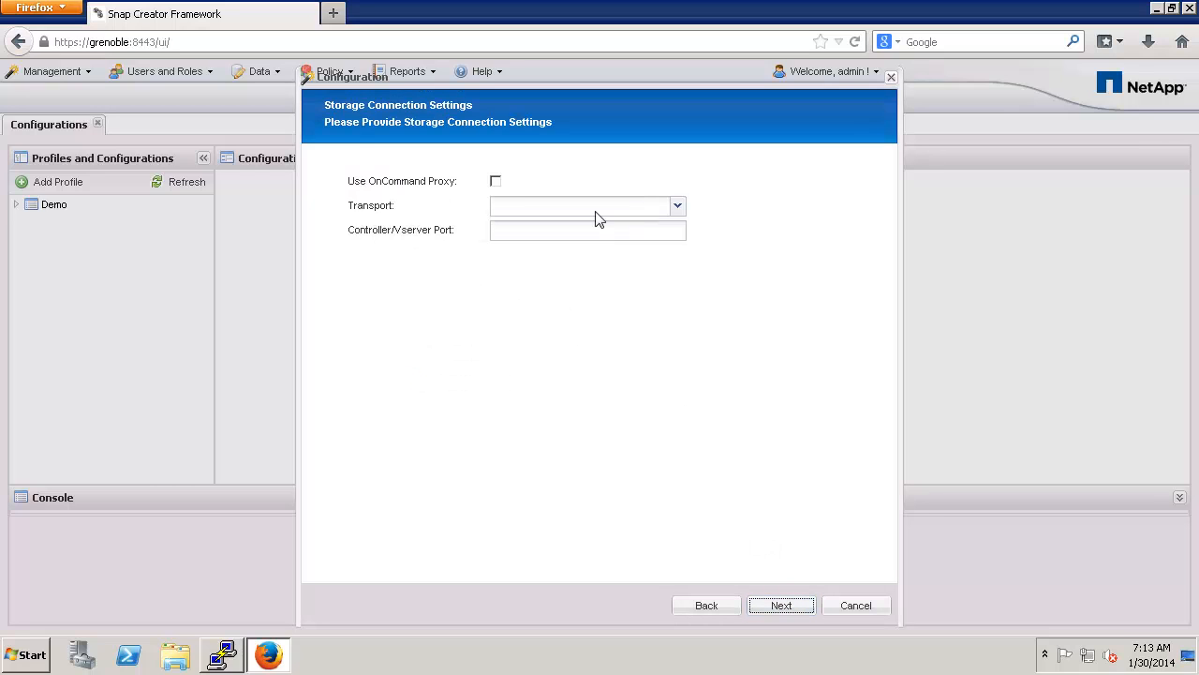
Step: Set the storage connection transport to HTTPS
left_click(597, 218)
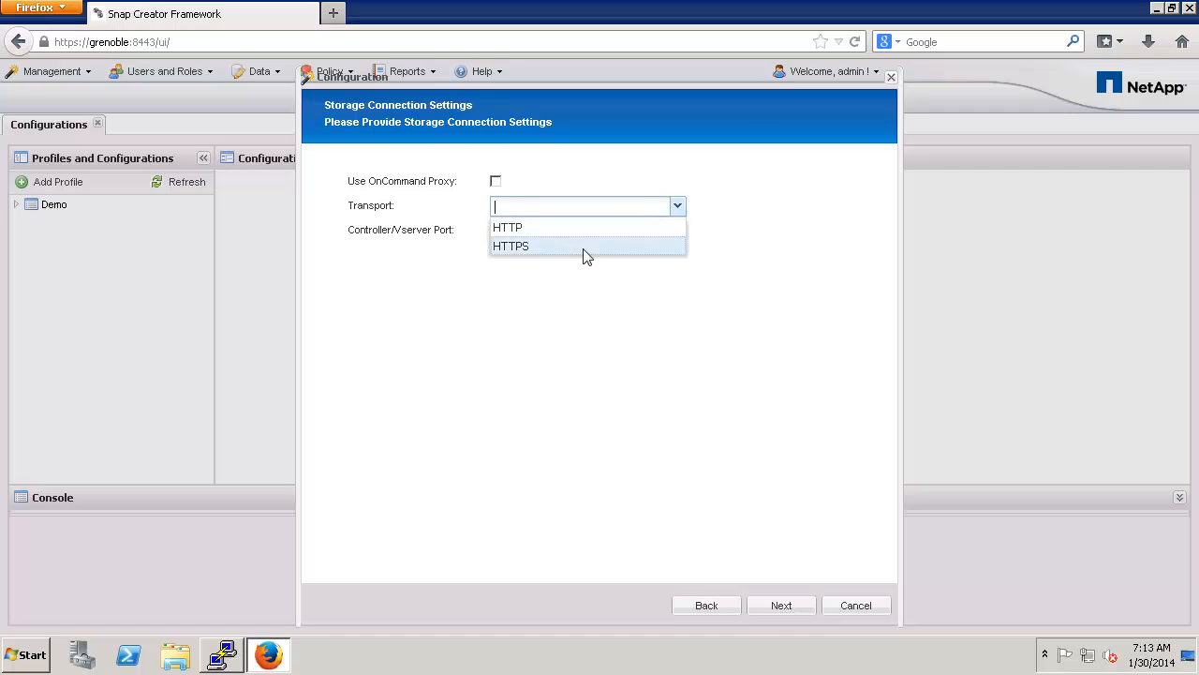
left_click(585, 256)
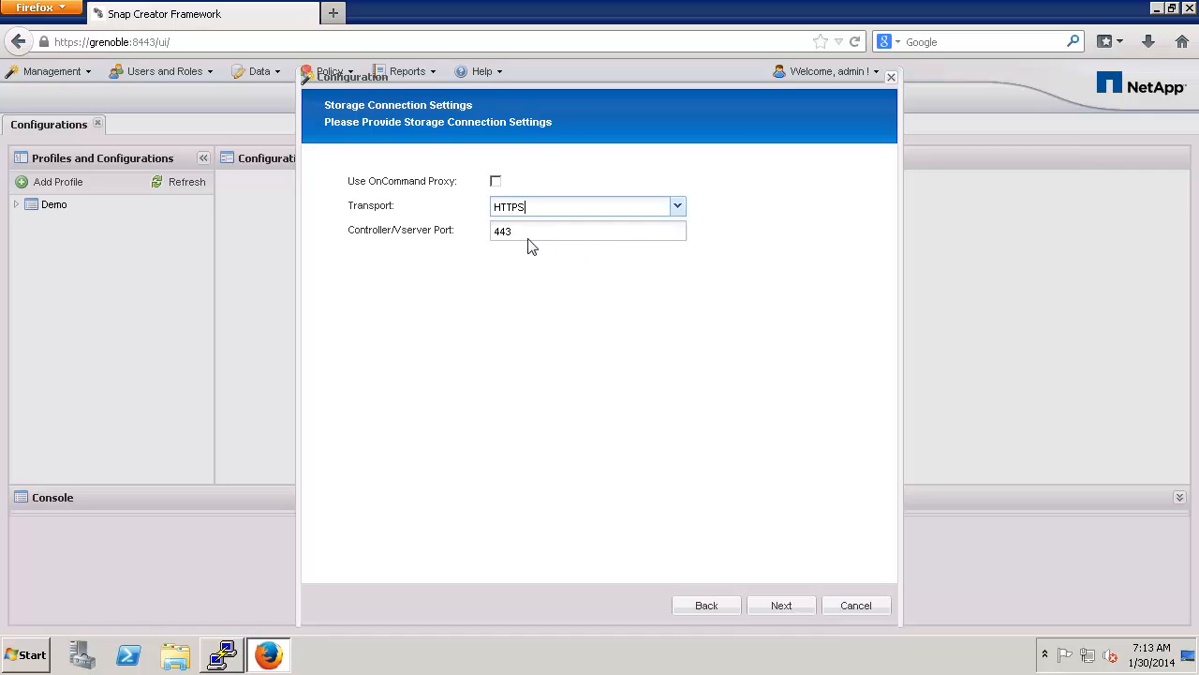
left_click(780, 605)
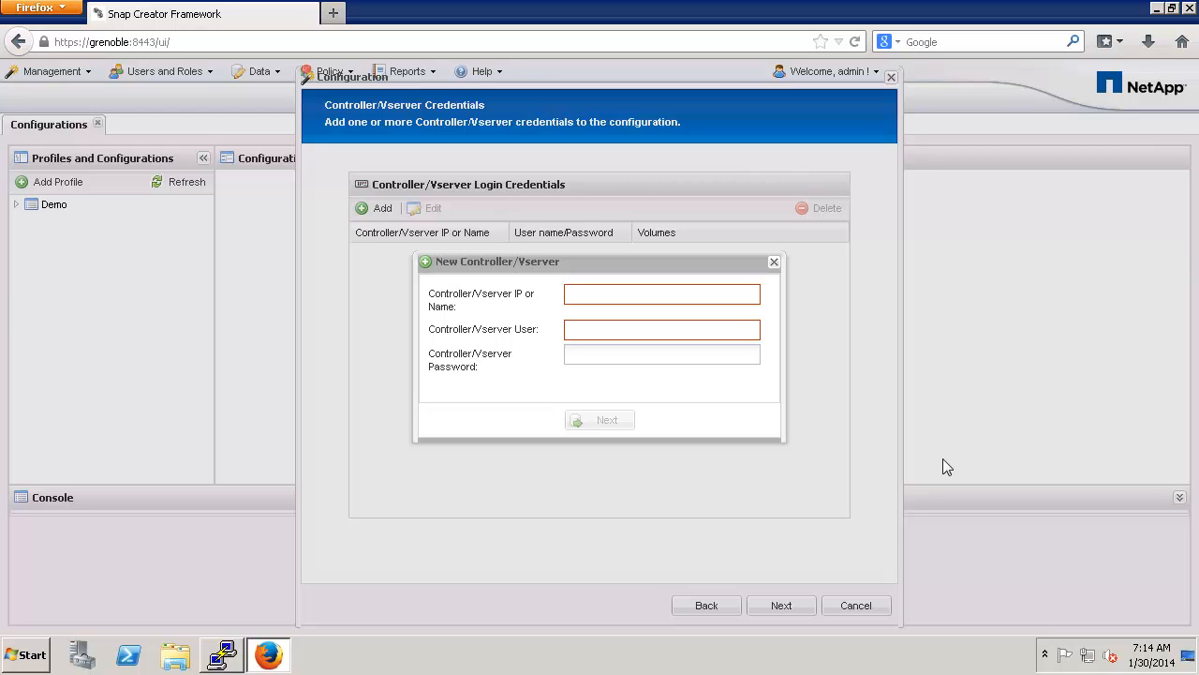
Step: Add controller snapcreator with its login user name and password
type("snapcreator")
key("Tab")
type("sc_user")
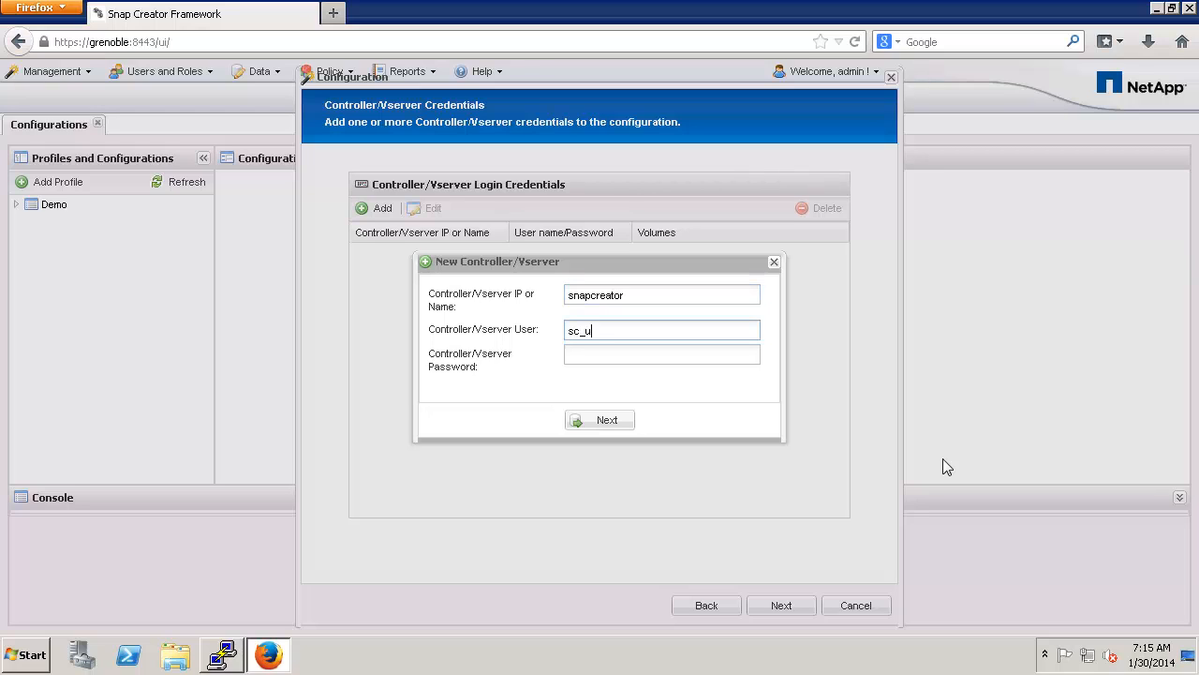
key("Tab")
type("Netapp123")
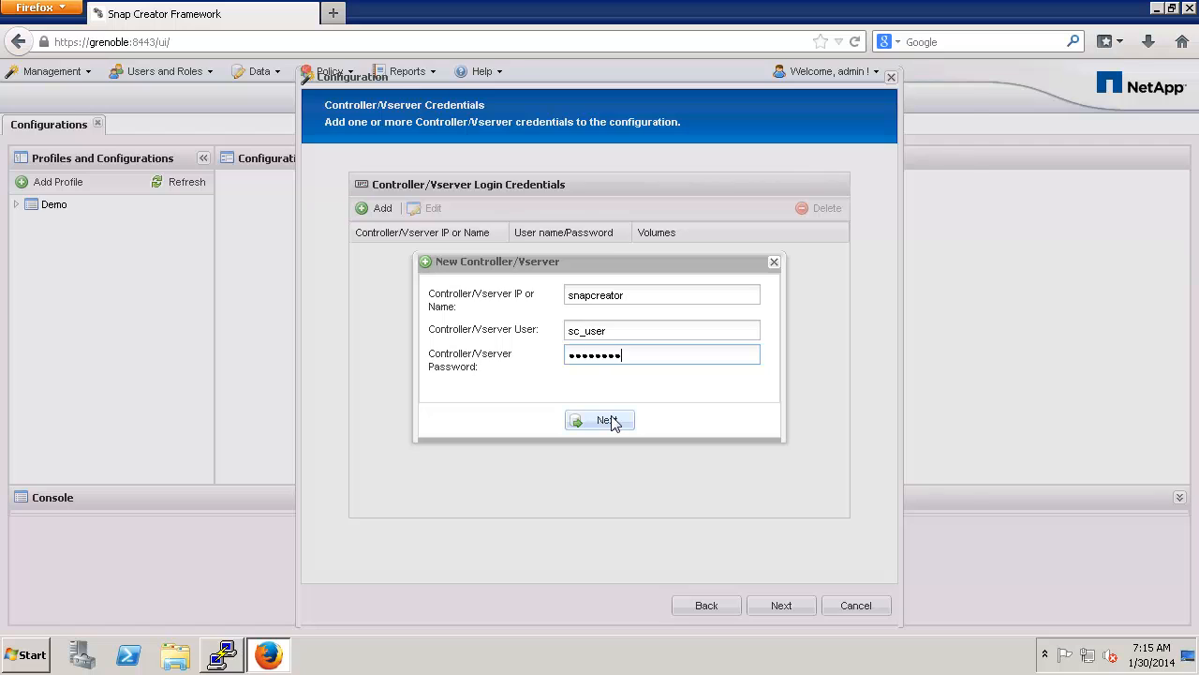
left_click(608, 420)
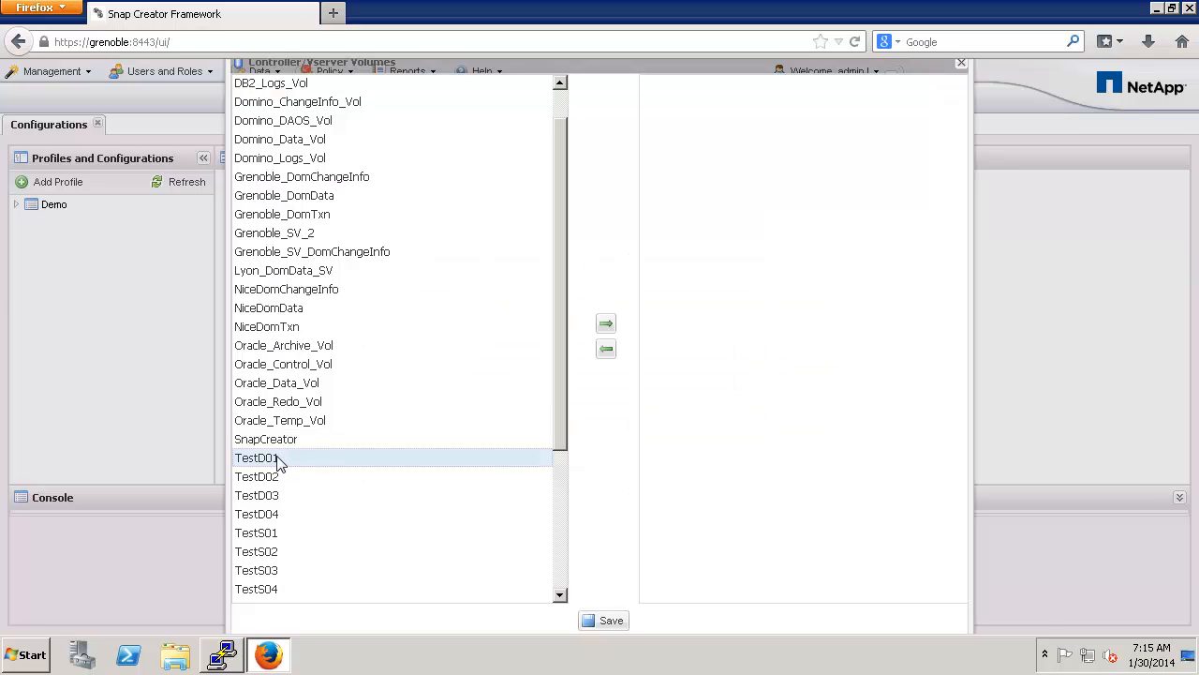
Step: Assign volumes TestD01, TestD02, TestD03 and TestD04 to controller snapcreator and save
left_click_drag(279, 462, 790, 295)
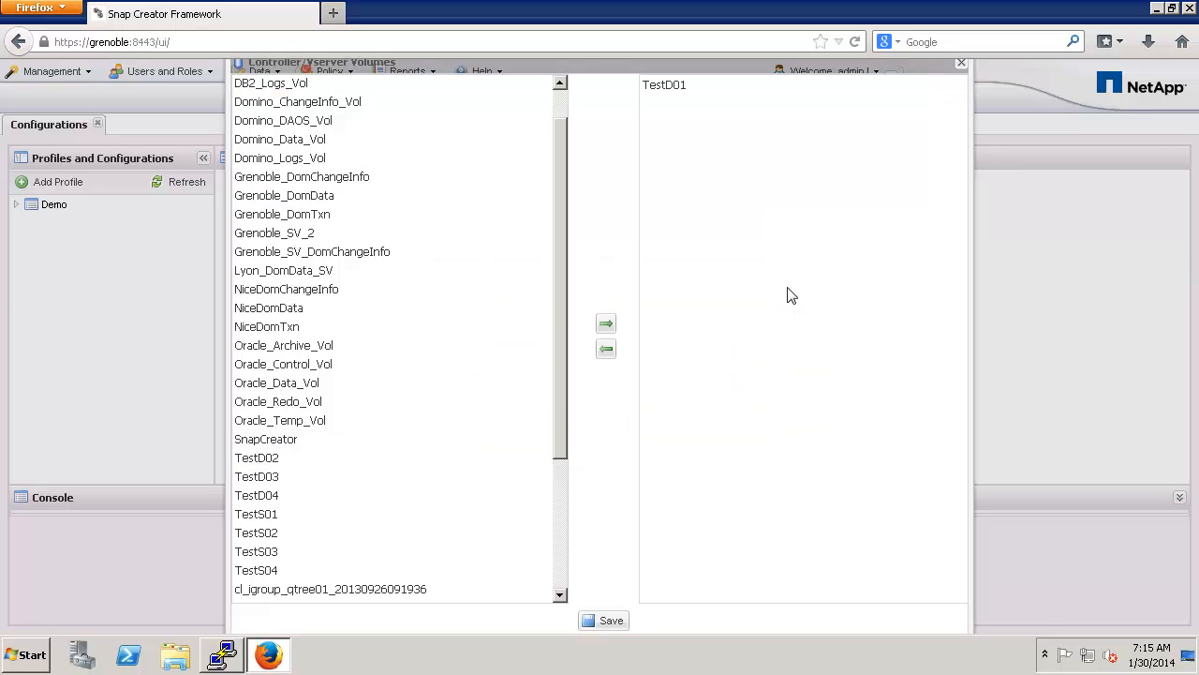
left_click(288, 461)
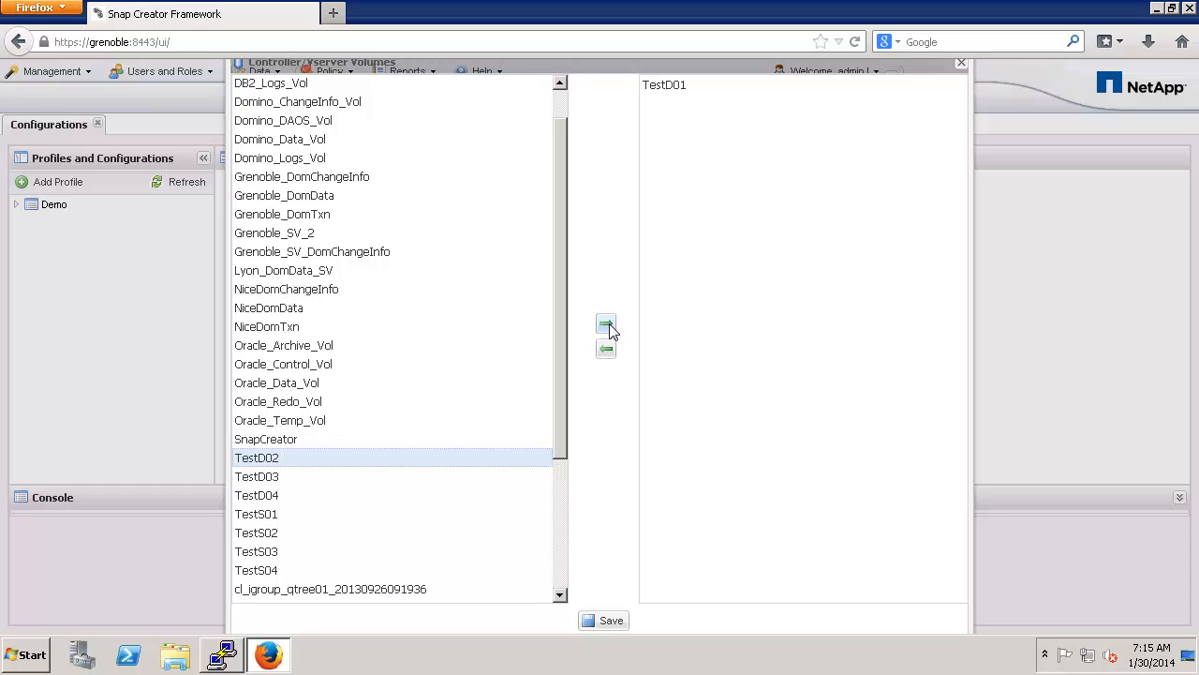
left_click(607, 325)
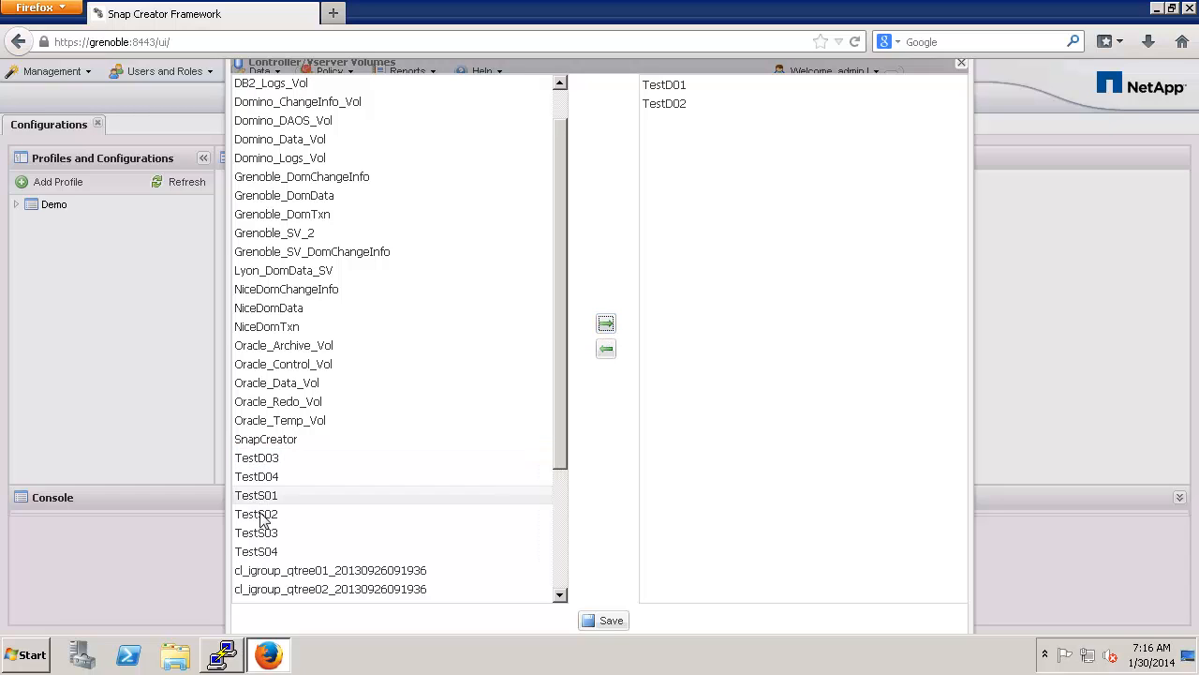
left_click(268, 464)
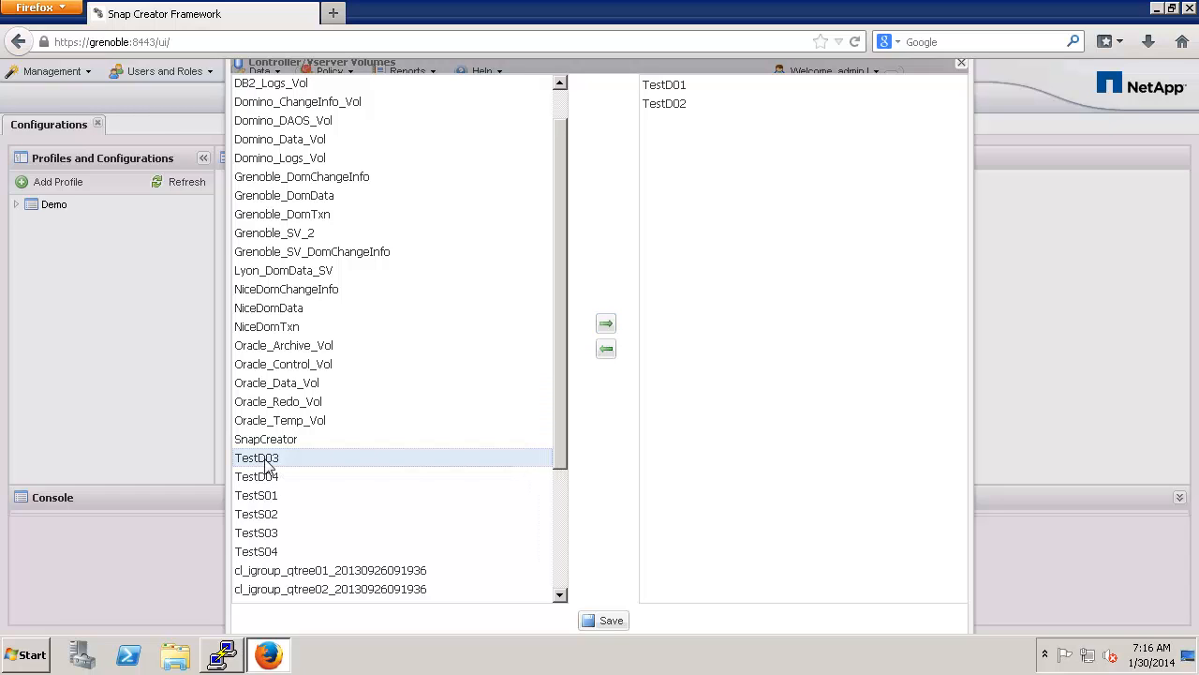
left_click(269, 513, "shift")
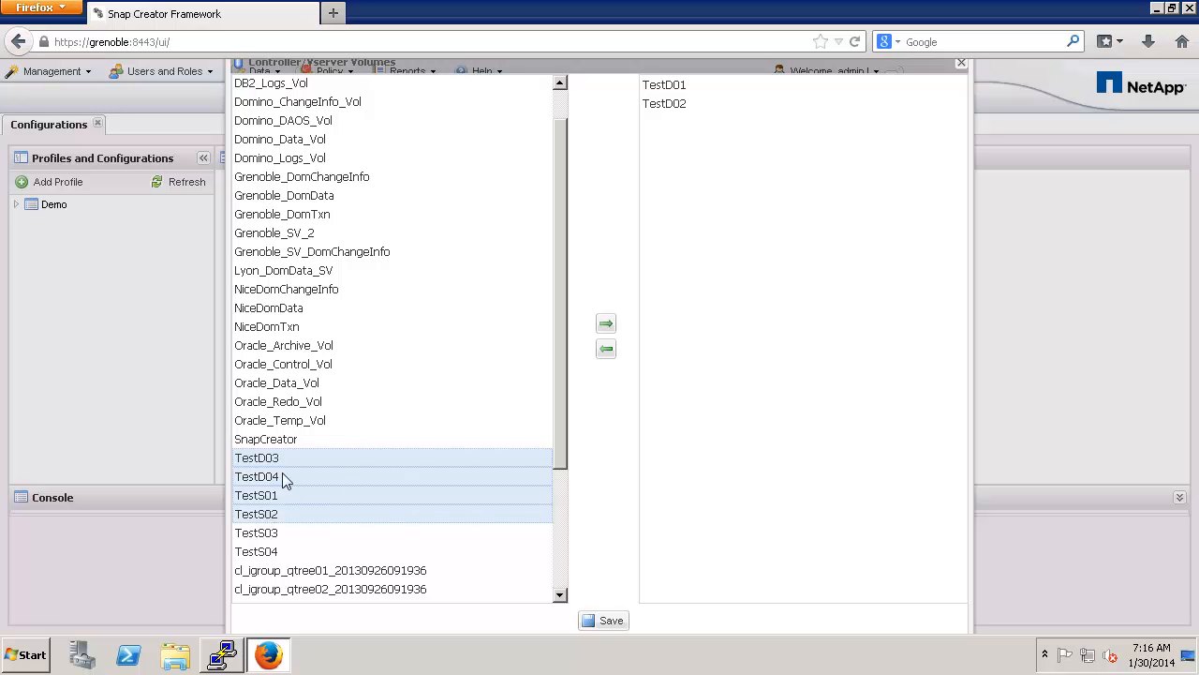
left_click(276, 495, "shift")
left_click(606, 324)
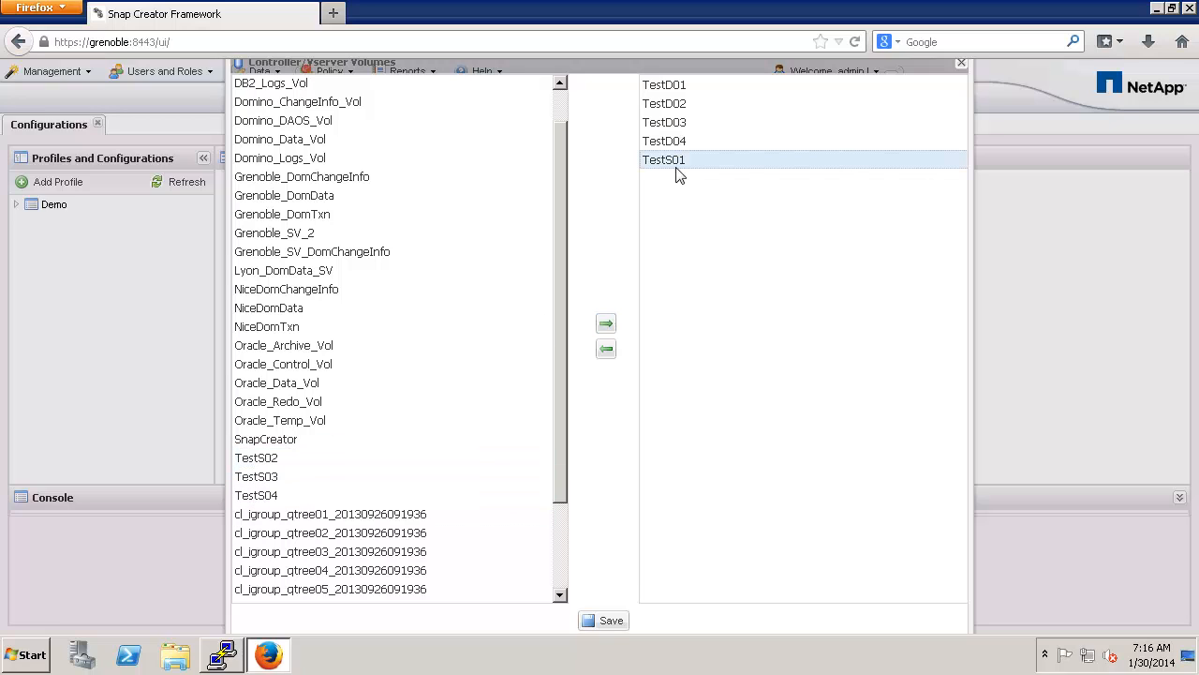
left_click_drag(676, 169, 436, 369)
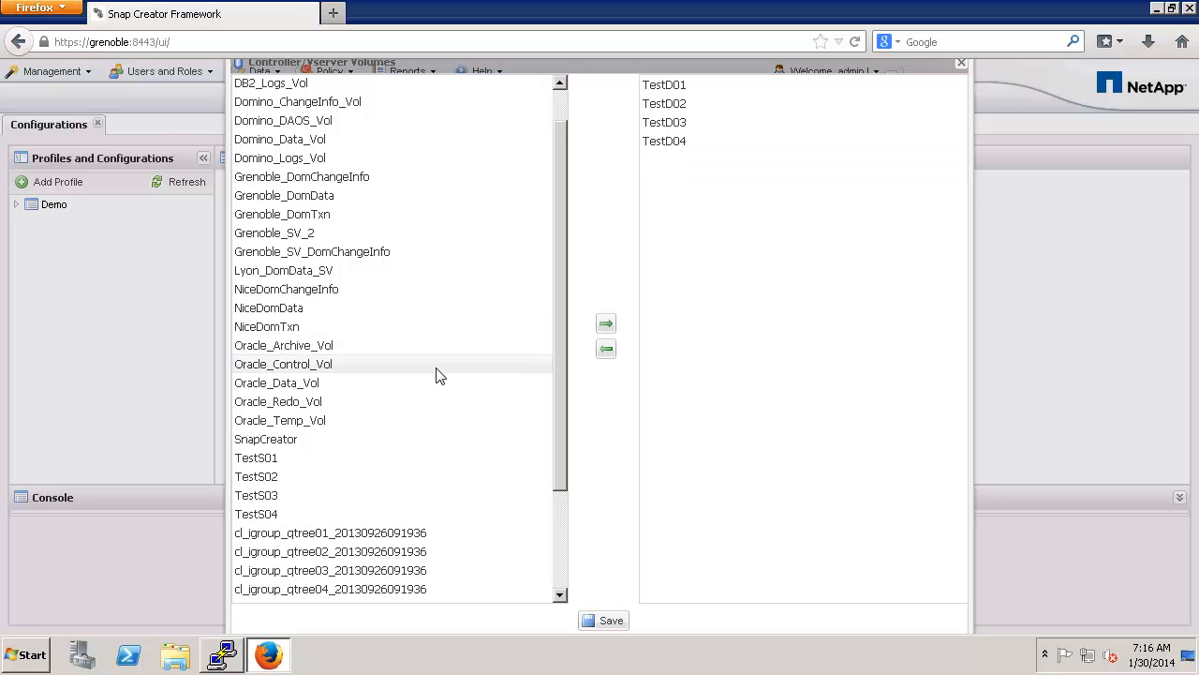
left_click(602, 622)
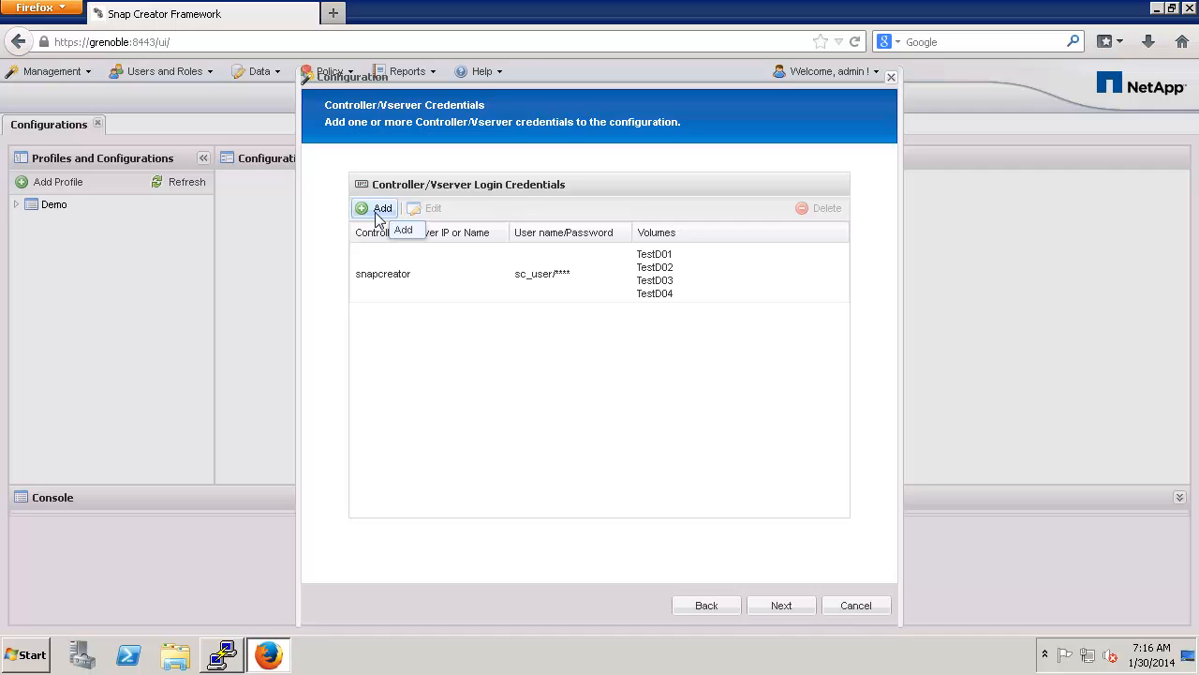
left_click(423, 260)
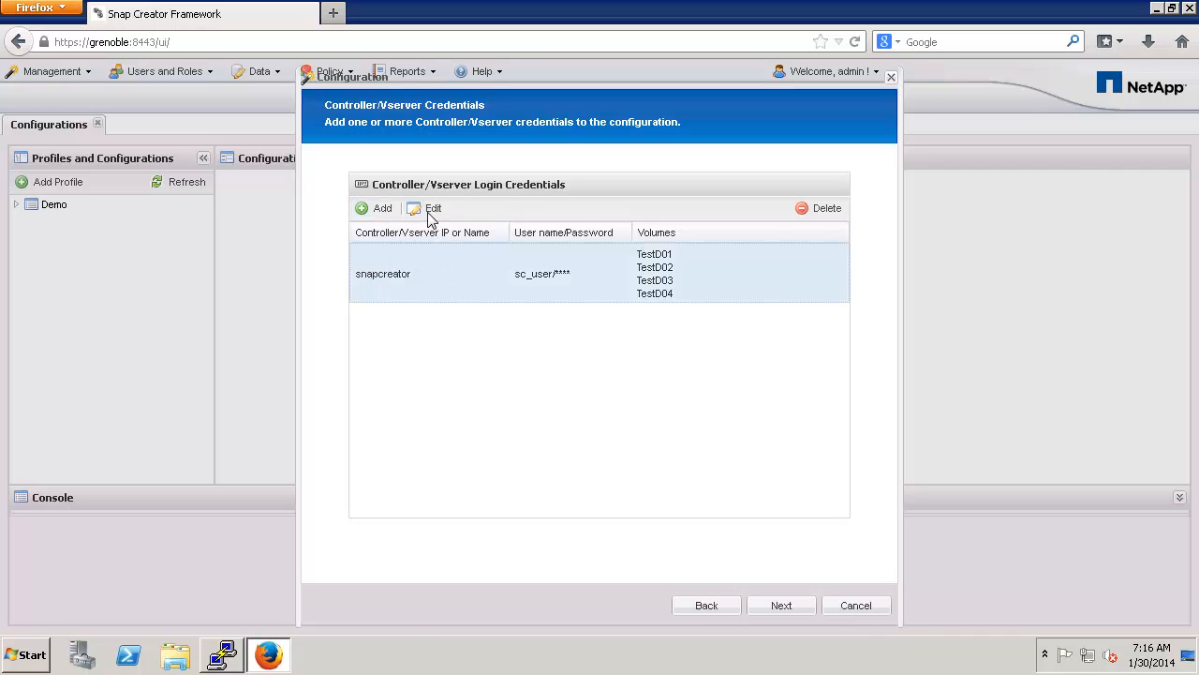
left_click(778, 604)
Step: Name snapshot copies demo01 and enable the daily policy with retention 4
type("demo01")
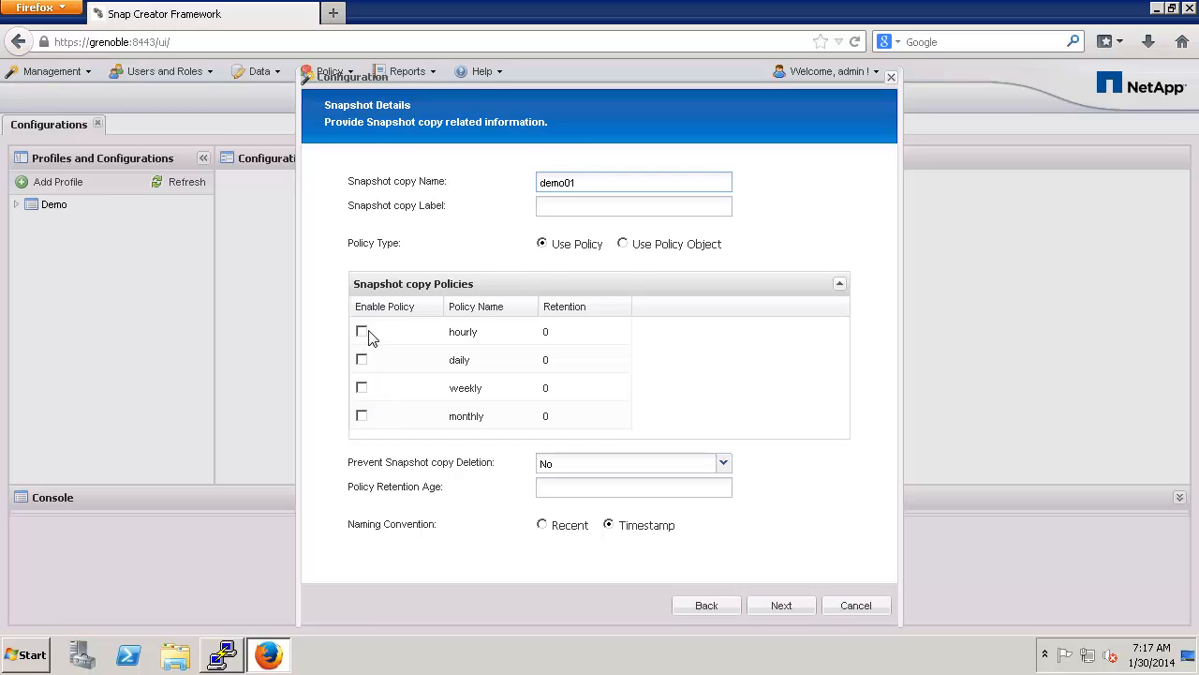
left_click(622, 244)
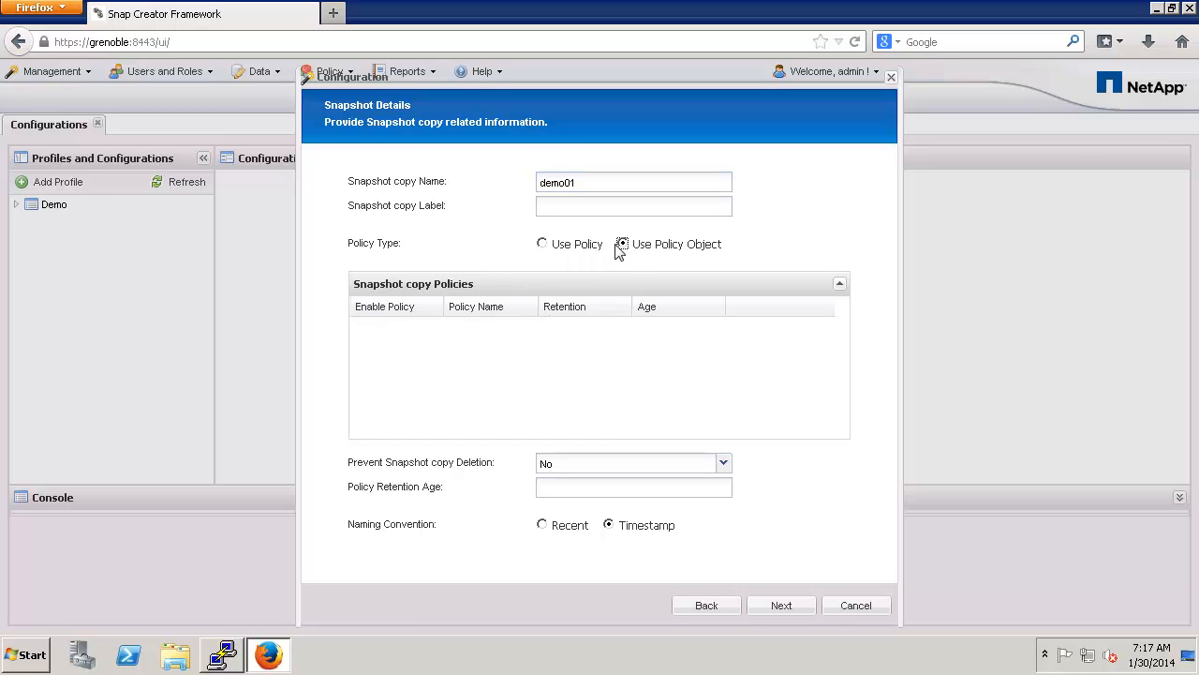
left_click(542, 243)
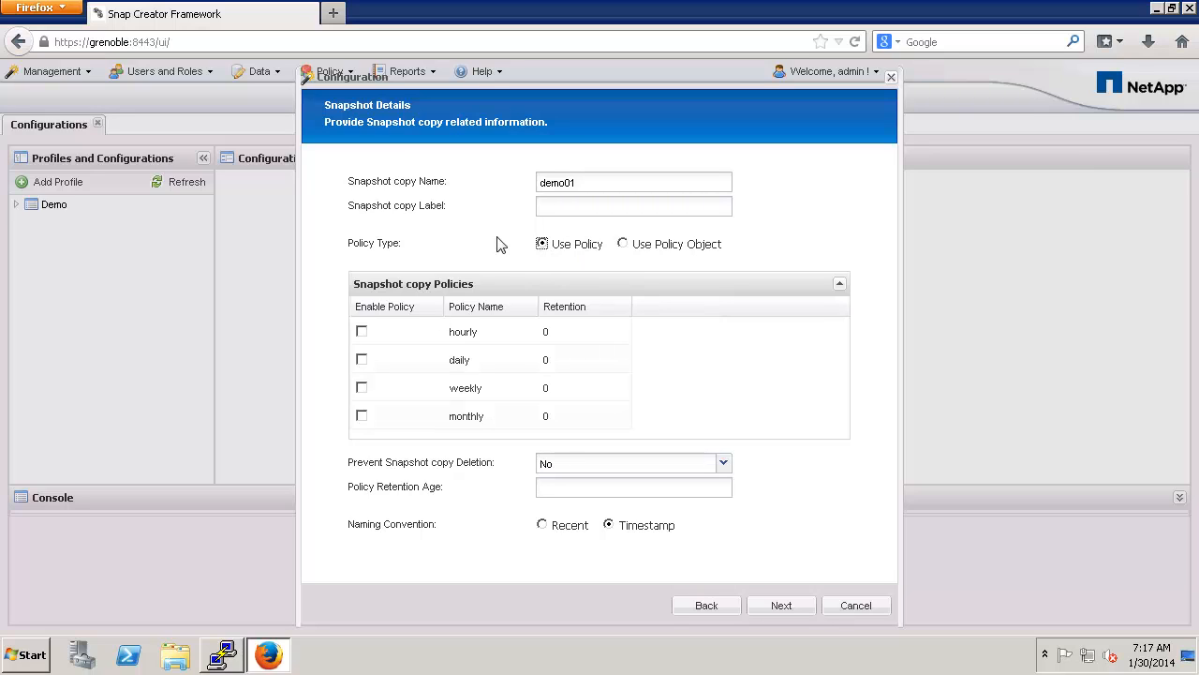
left_click(362, 359)
left_click(551, 358)
type("4")
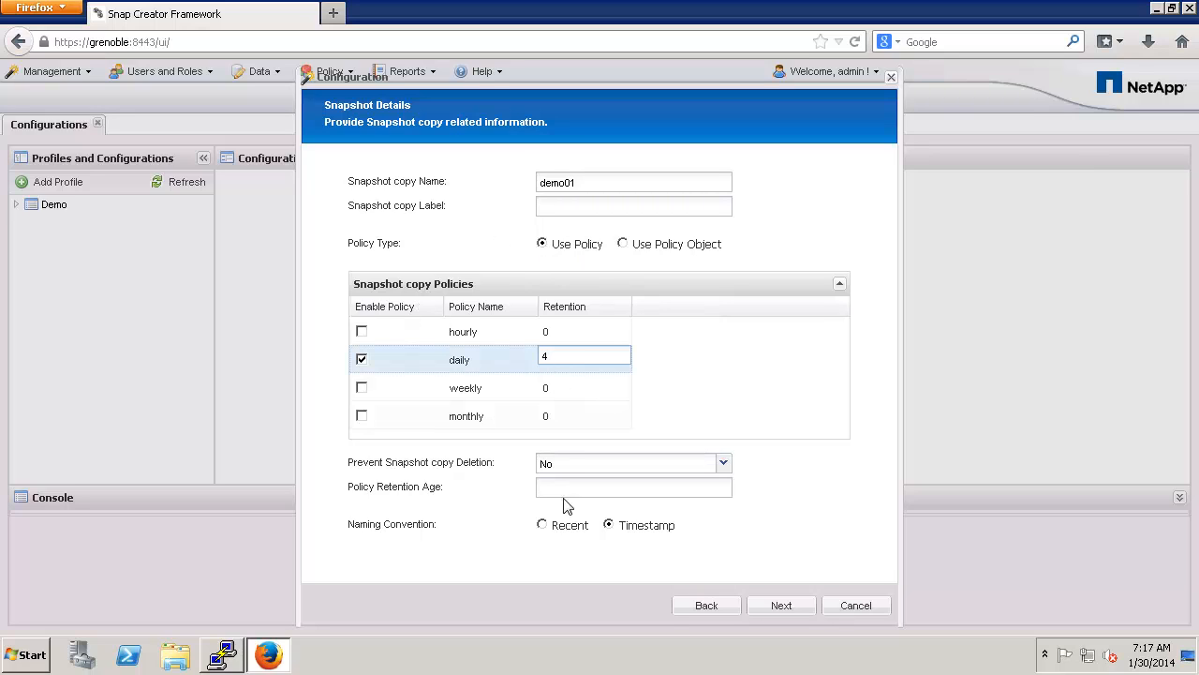
left_click(774, 605)
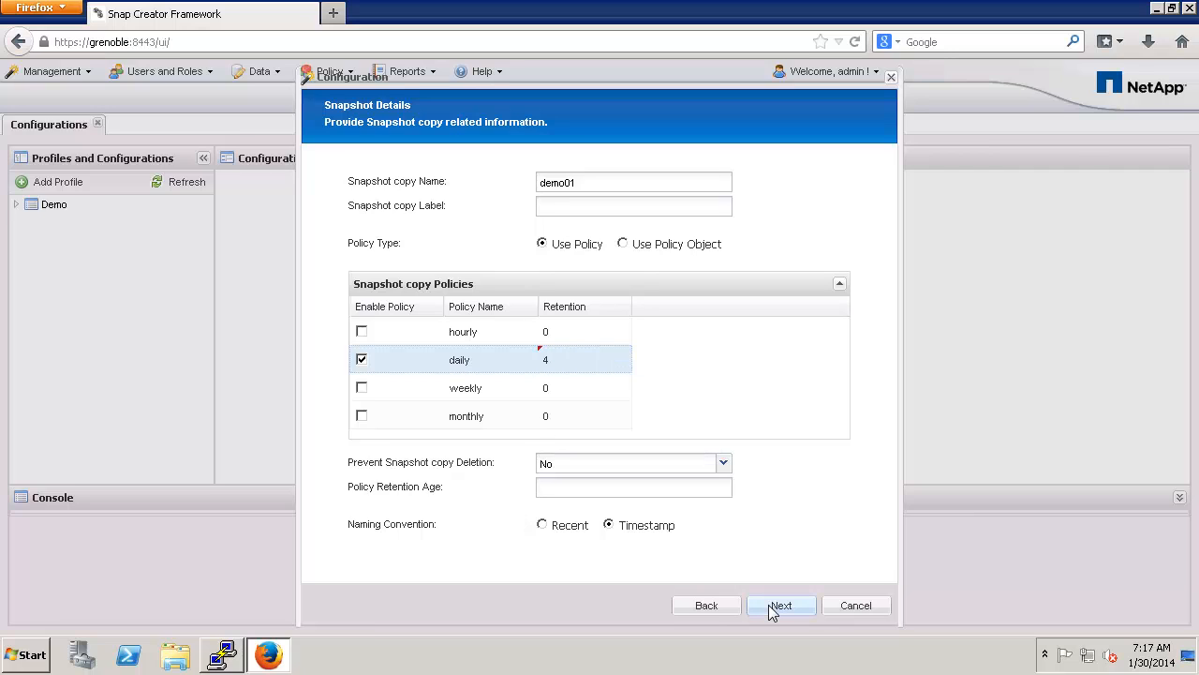
left_click(768, 604)
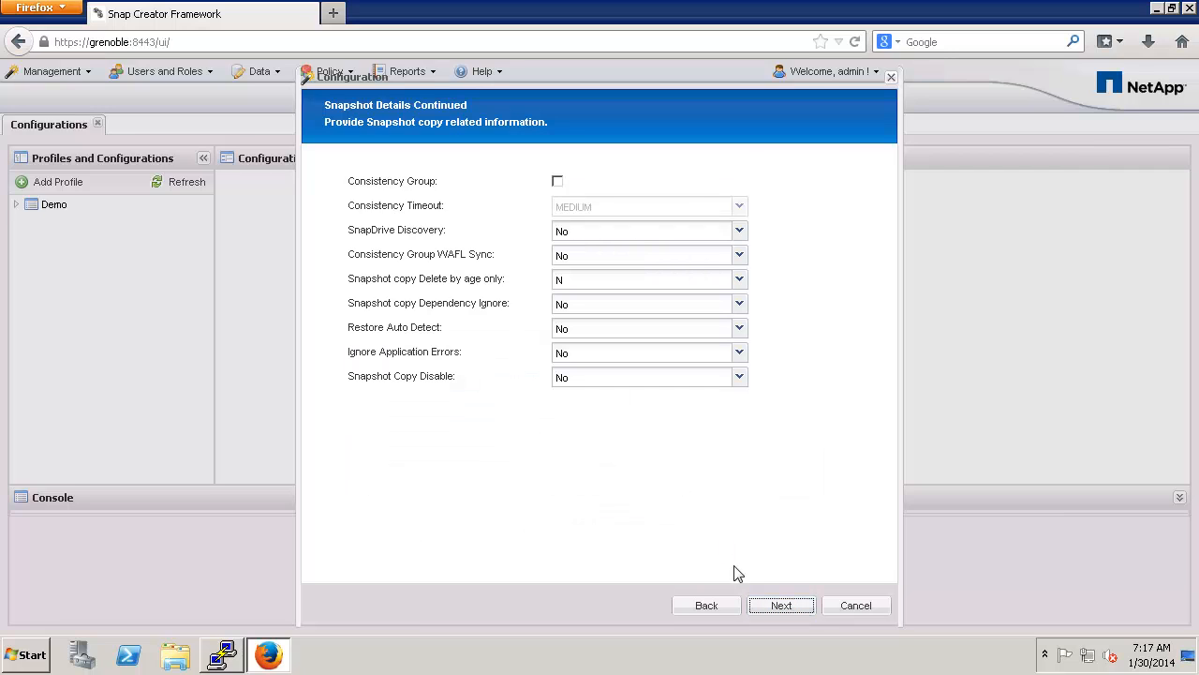
Step: Keep defaults on Snapshot Details Continued, Data Protection and DFM/OnCommand, then finish the wizard
left_click(790, 610)
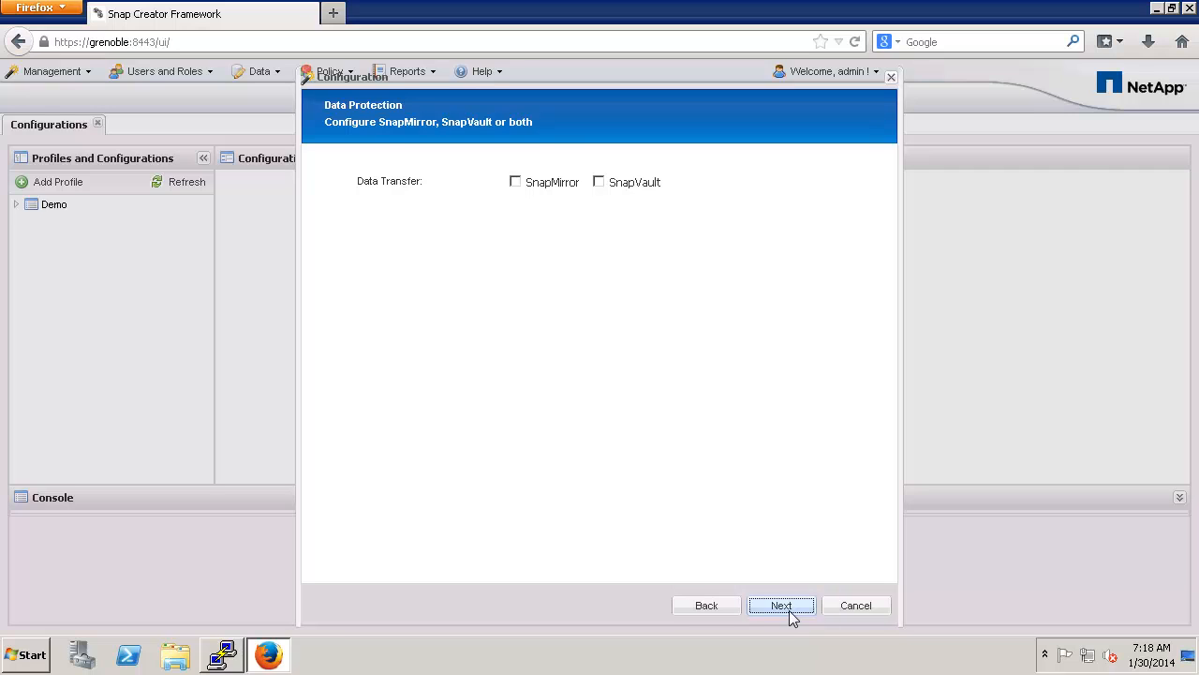
left_click(789, 610)
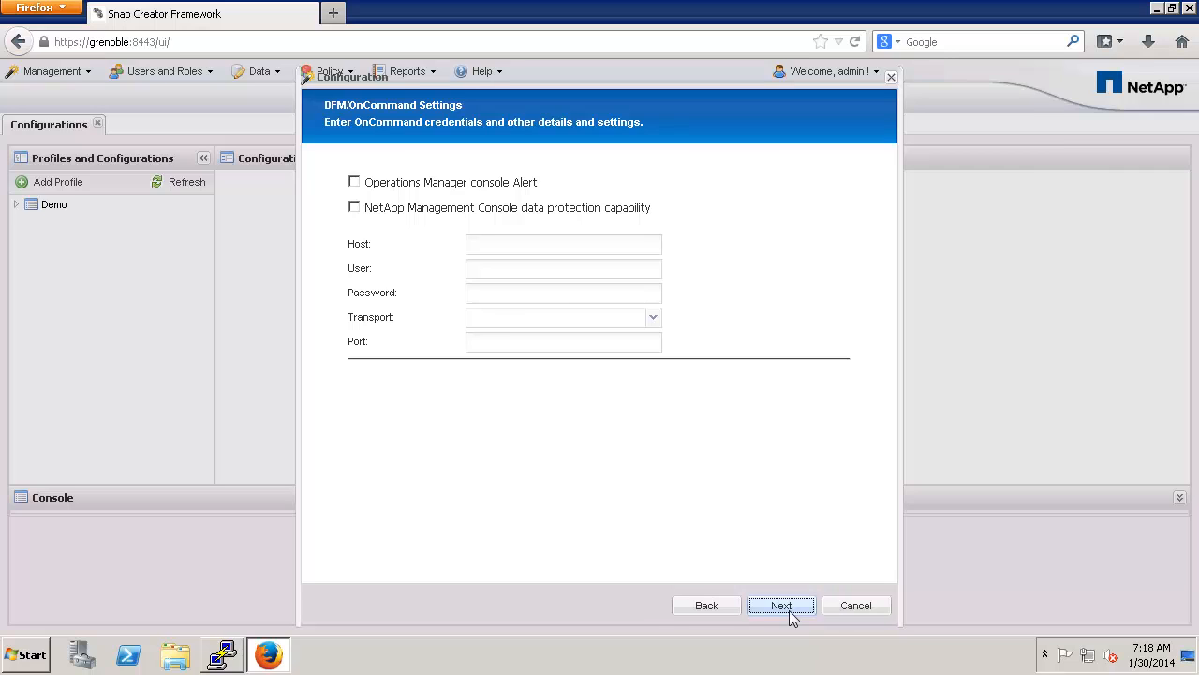
left_click(781, 606)
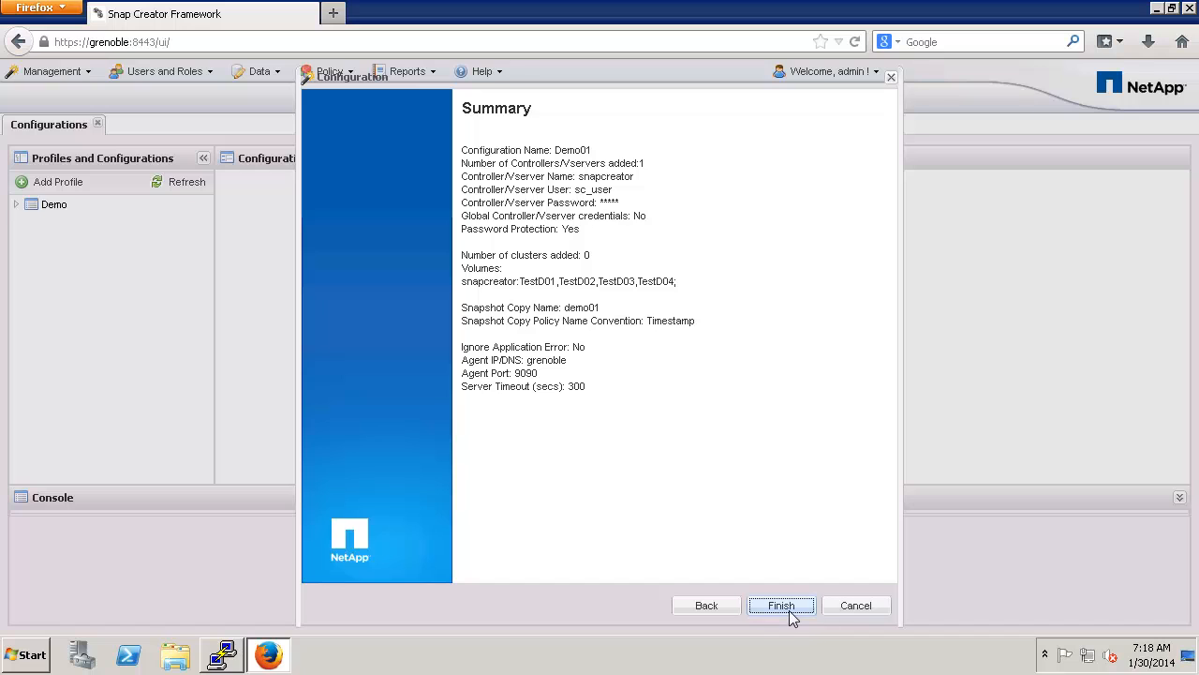
left_click(788, 610)
left_click(596, 384)
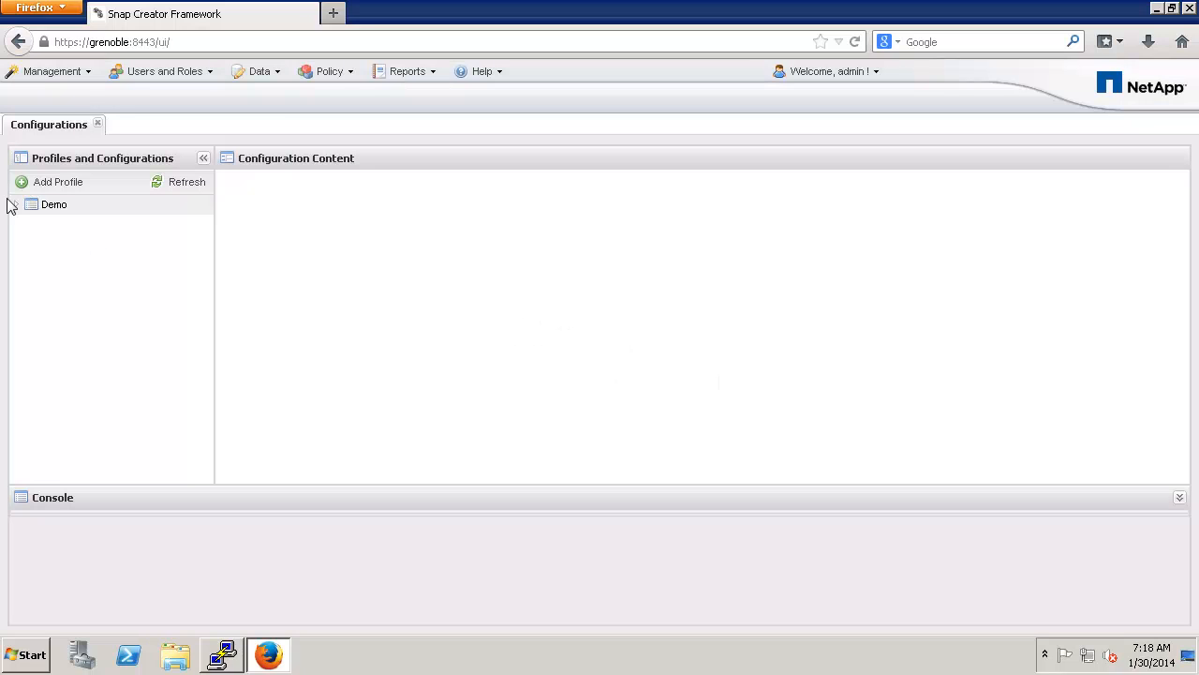
Step: Expand Demo to show Demo01 and view the context menus for Demo and Demo01
left_click(16, 206)
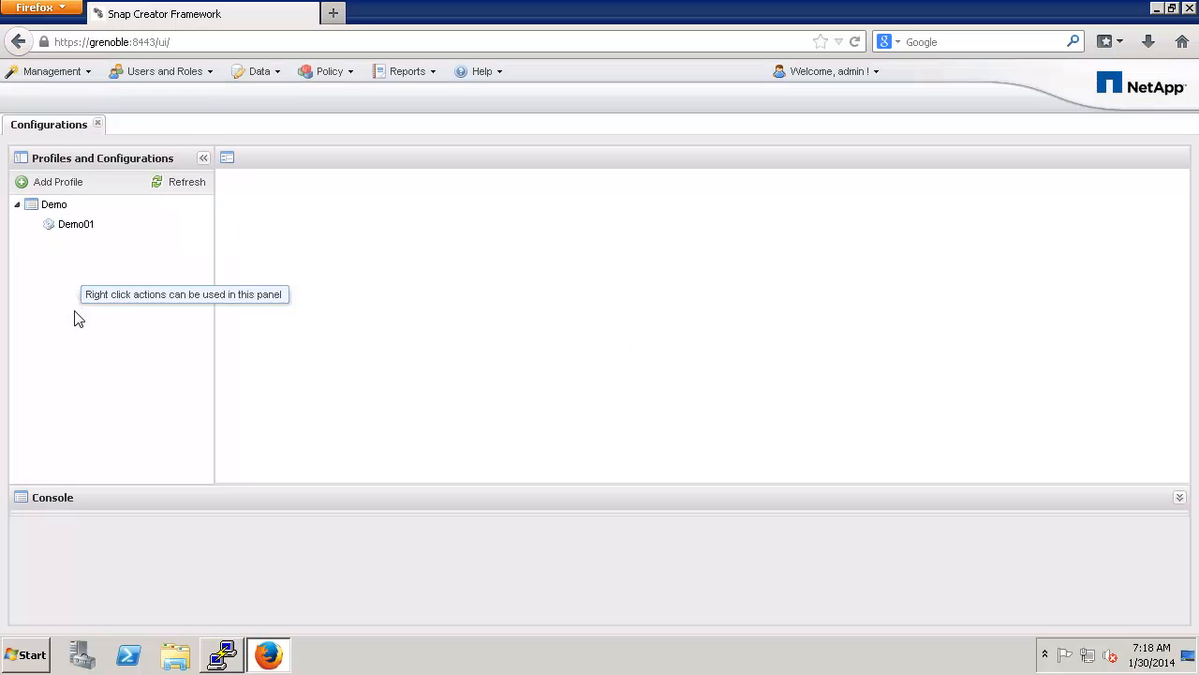
right_click(62, 212)
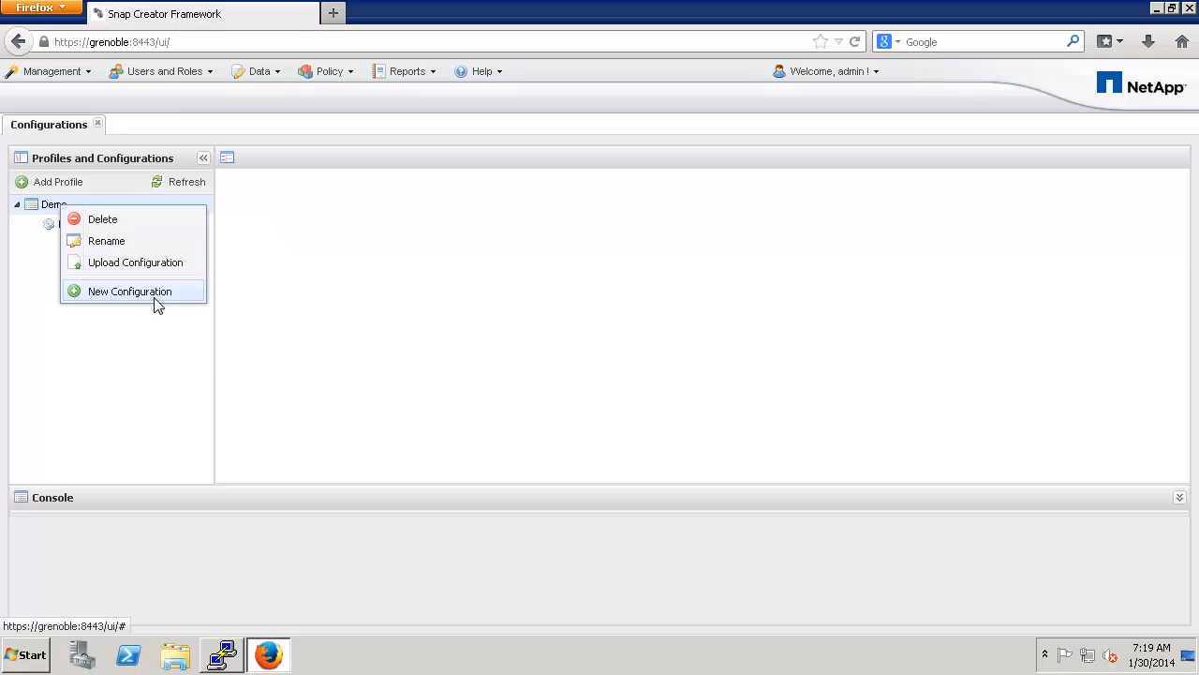
left_click(153, 351)
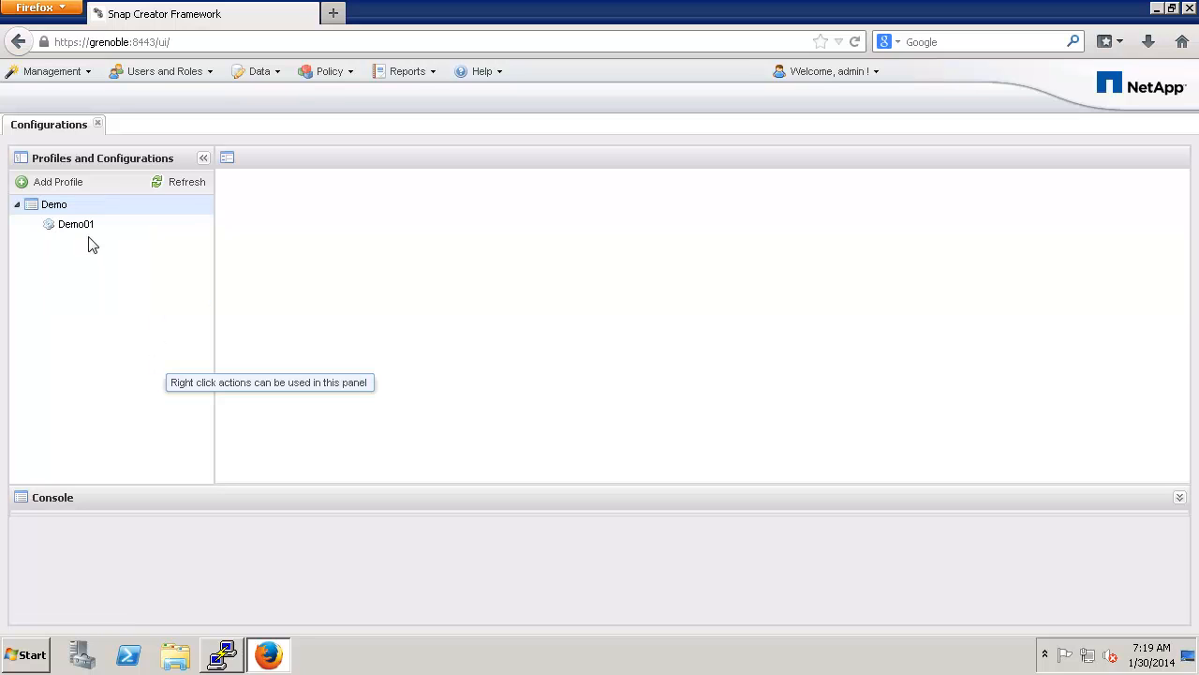
left_click(83, 234)
right_click(84, 233)
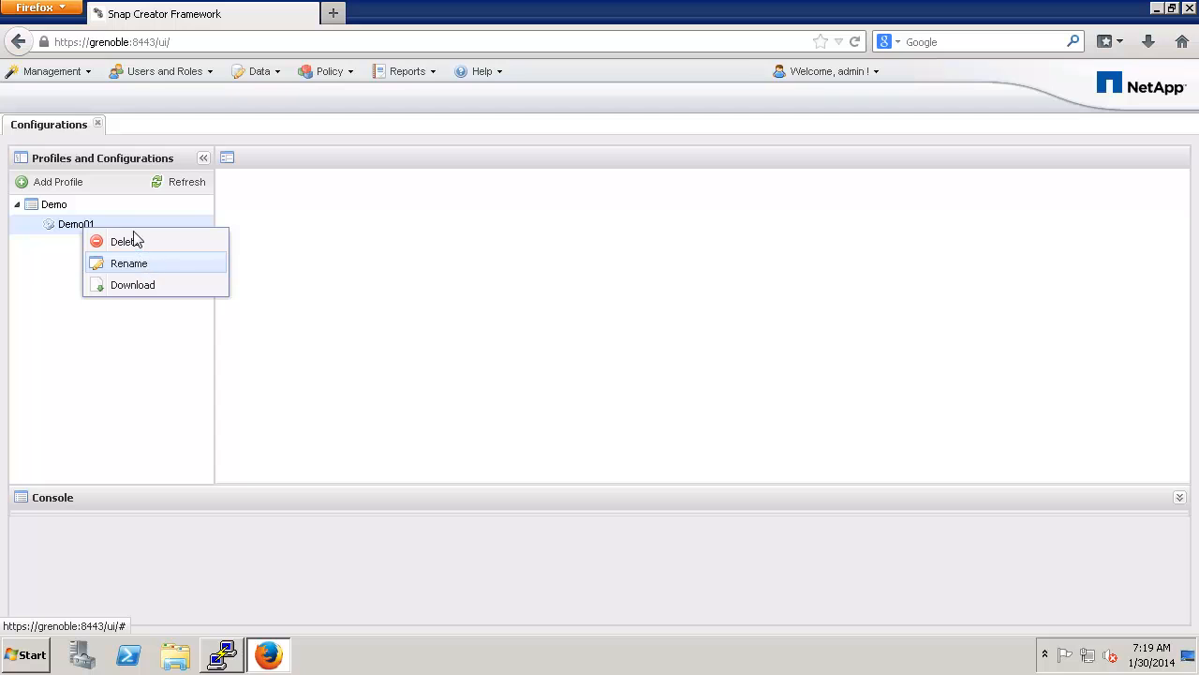
left_click(53, 205)
right_click(54, 205)
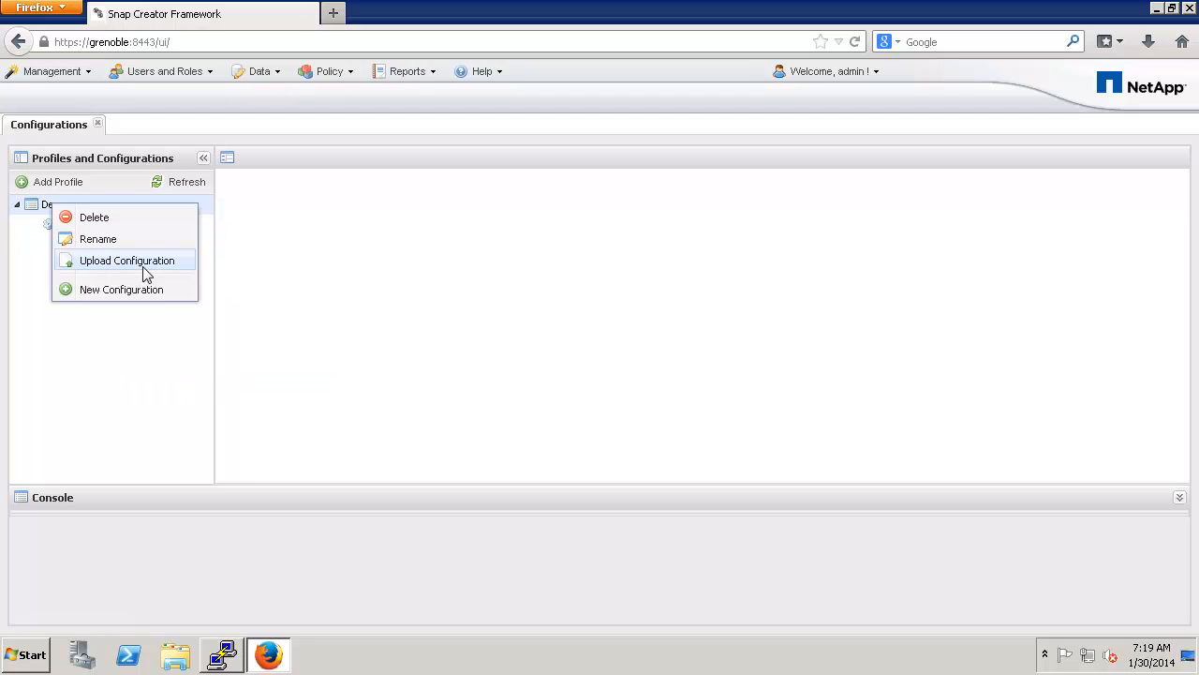